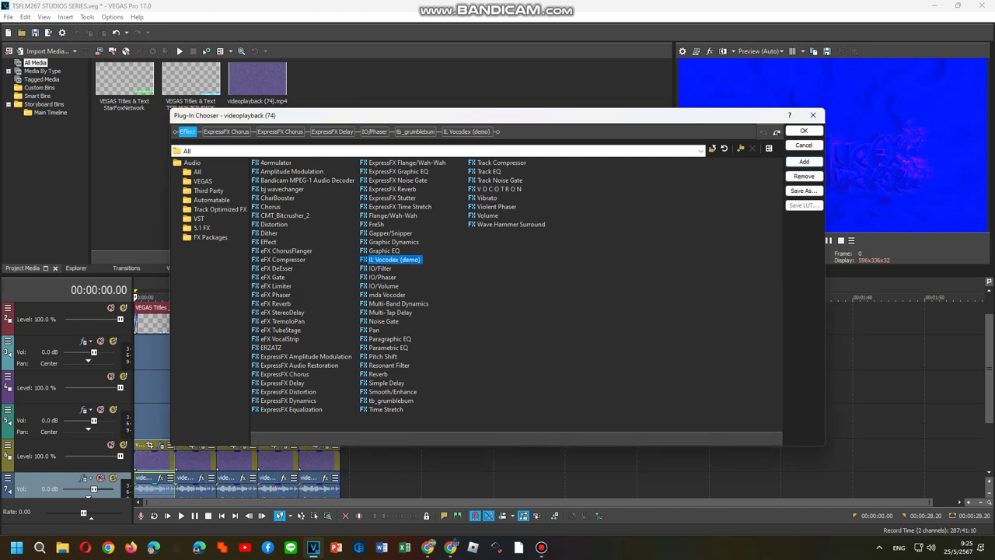
# Step: Accept the plug-in chain and set the Orange Vocoder effect to the RING MOD VOCODER preset
pyautogui.click(804, 131)
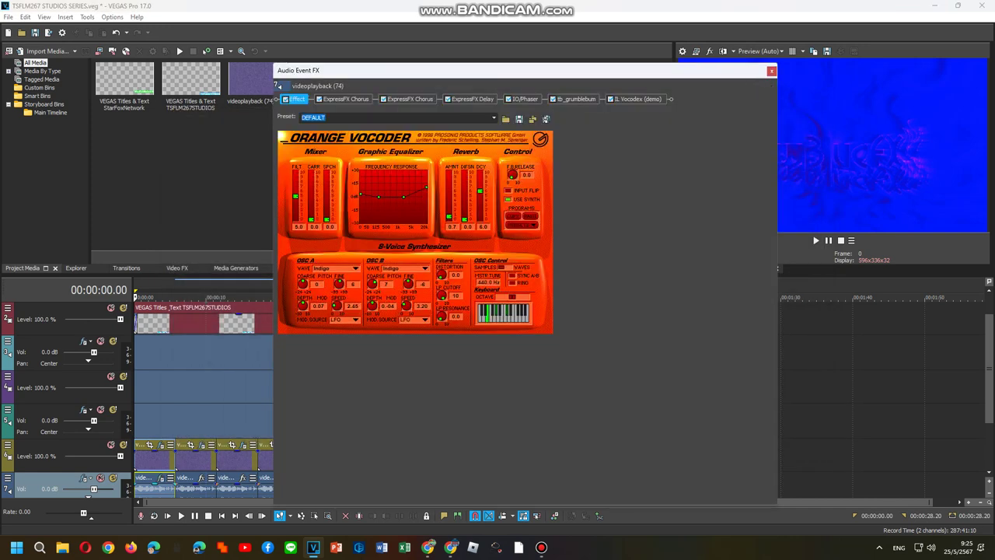
pyautogui.click(494, 118)
pyautogui.click(435, 194)
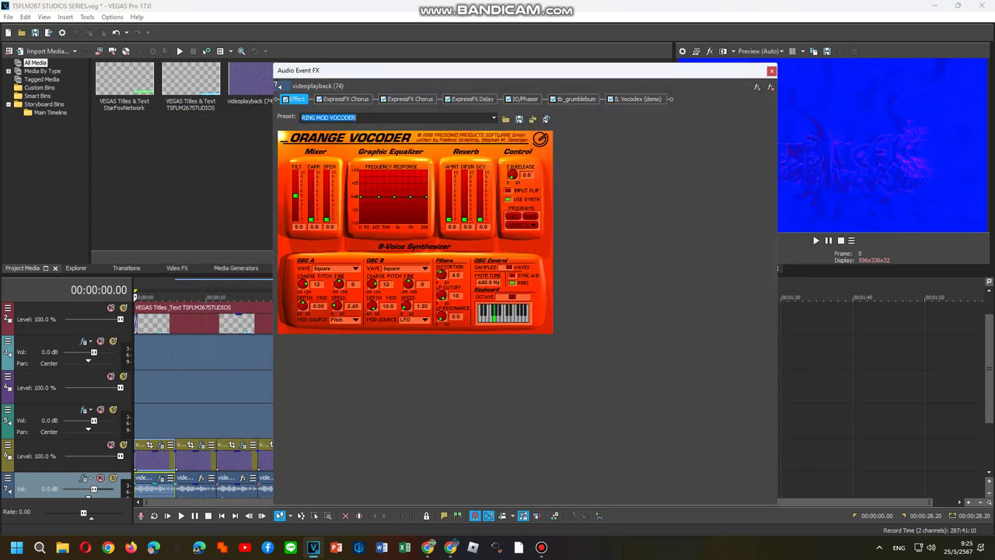
# Step: Apply the What The Dah preset to the first ExpressFX Chorus and [Sys] Wacky 2 to the second
pyautogui.click(345, 99)
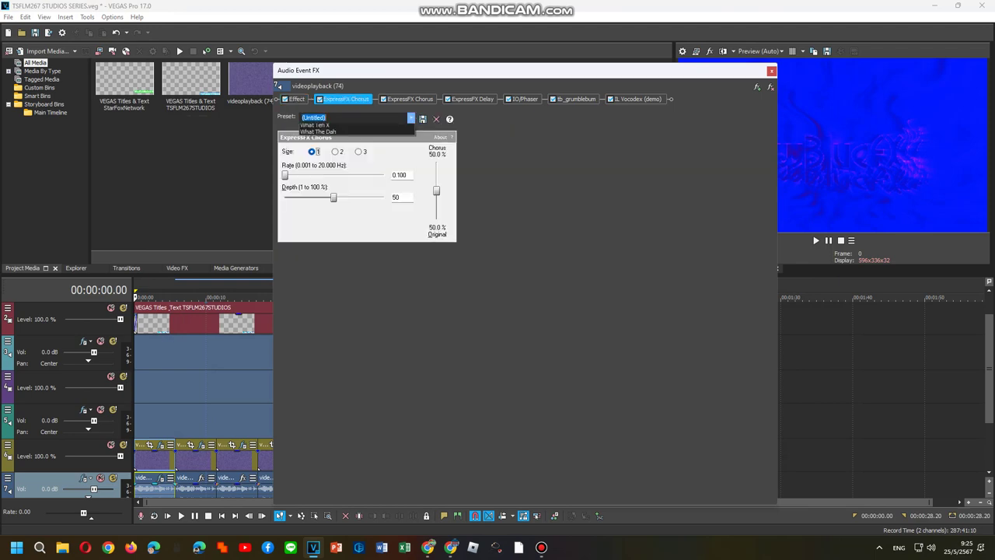
pyautogui.click(410, 117)
pyautogui.click(318, 249)
pyautogui.click(410, 98)
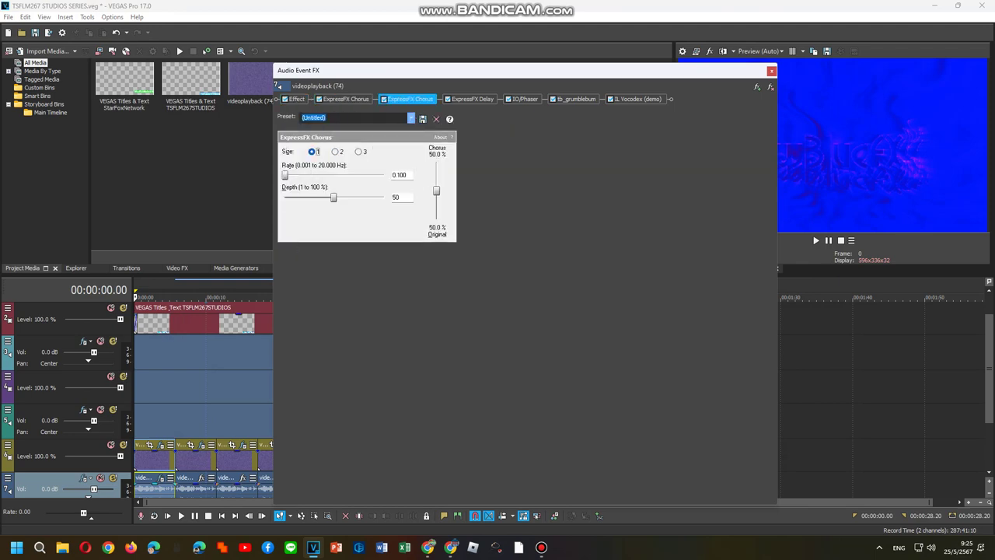
pyautogui.click(411, 118)
pyautogui.click(319, 195)
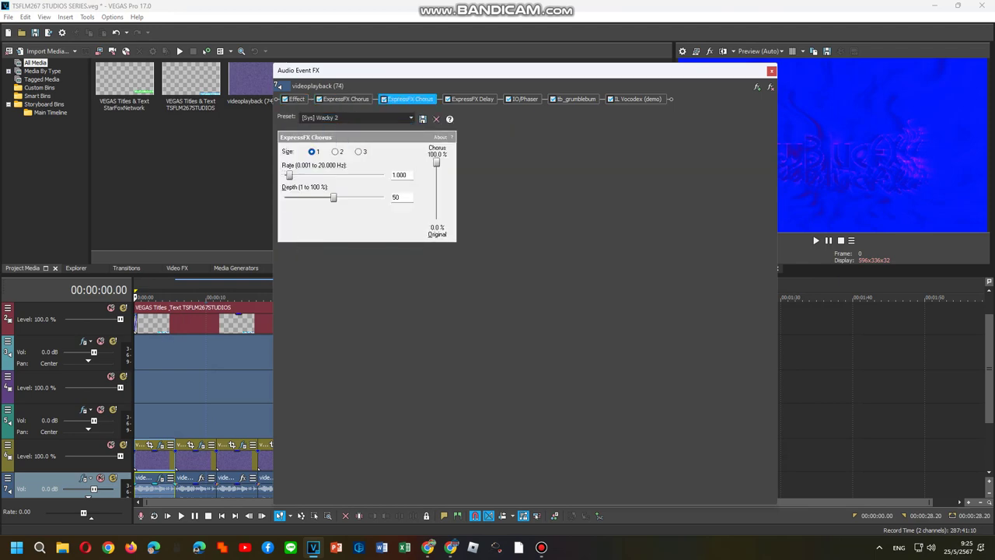
# Step: Set ExpressFX Delay to the [Sys] Phased preset and IO/Phaser to 16 Segments
pyautogui.click(472, 98)
pyautogui.click(410, 118)
pyautogui.click(326, 151)
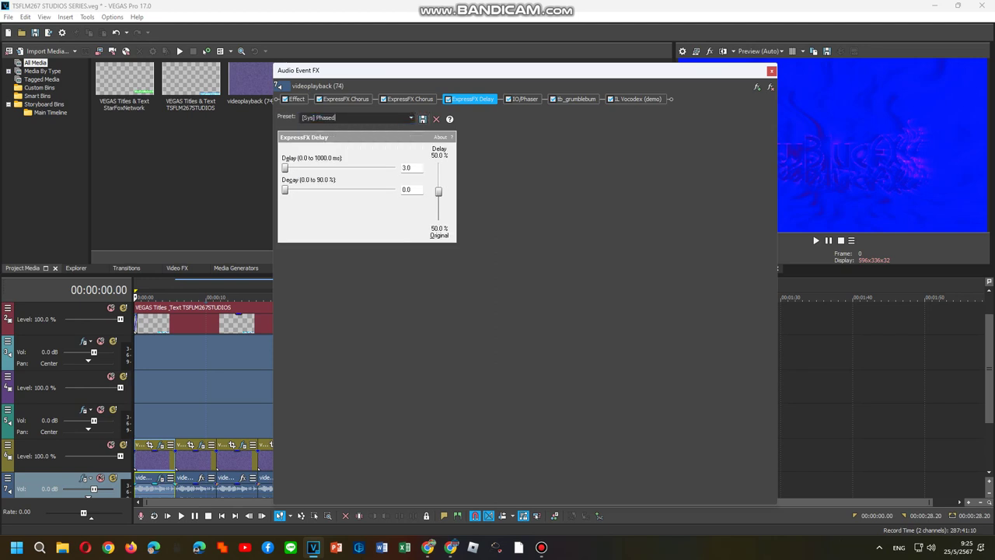
pyautogui.click(525, 99)
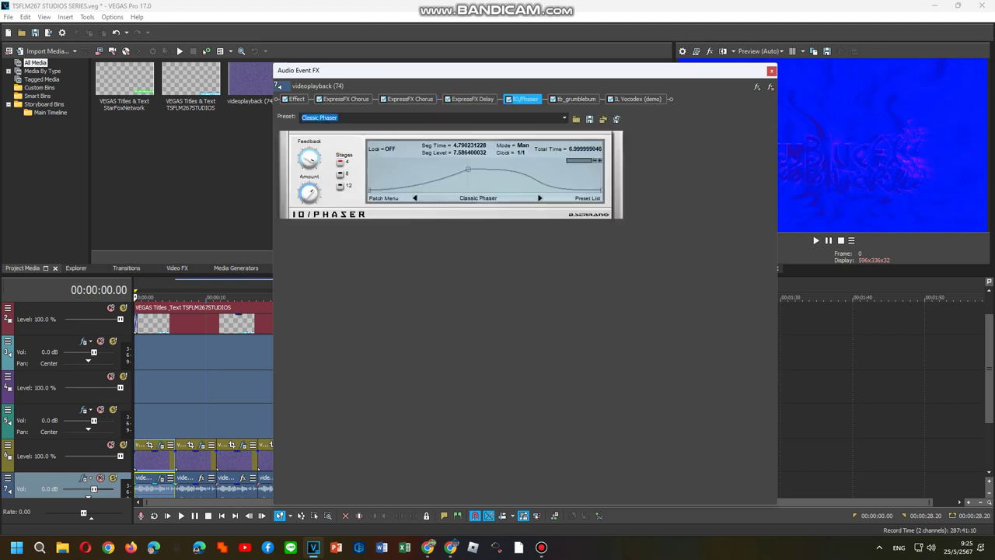
pyautogui.click(565, 119)
pyautogui.click(435, 154)
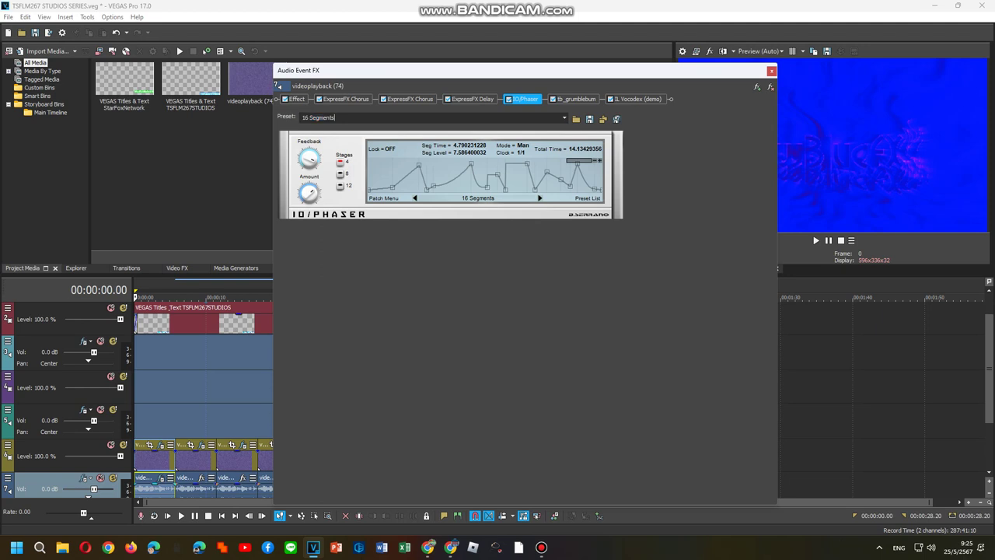
# Step: Load the Clearer preset in IL Vocodex and raise its band width to the maximum
pyautogui.click(576, 99)
pyautogui.click(638, 99)
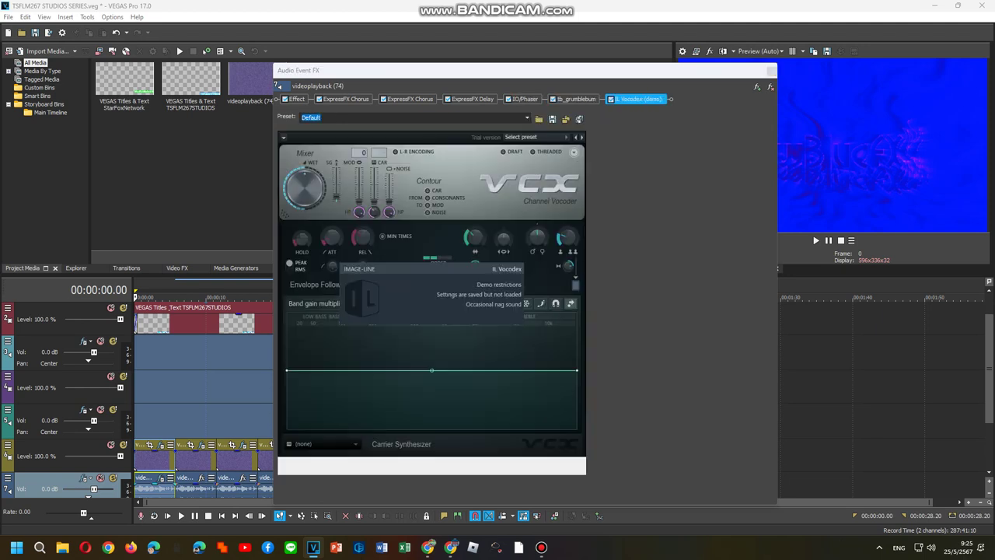
pyautogui.click(529, 137)
pyautogui.click(528, 236)
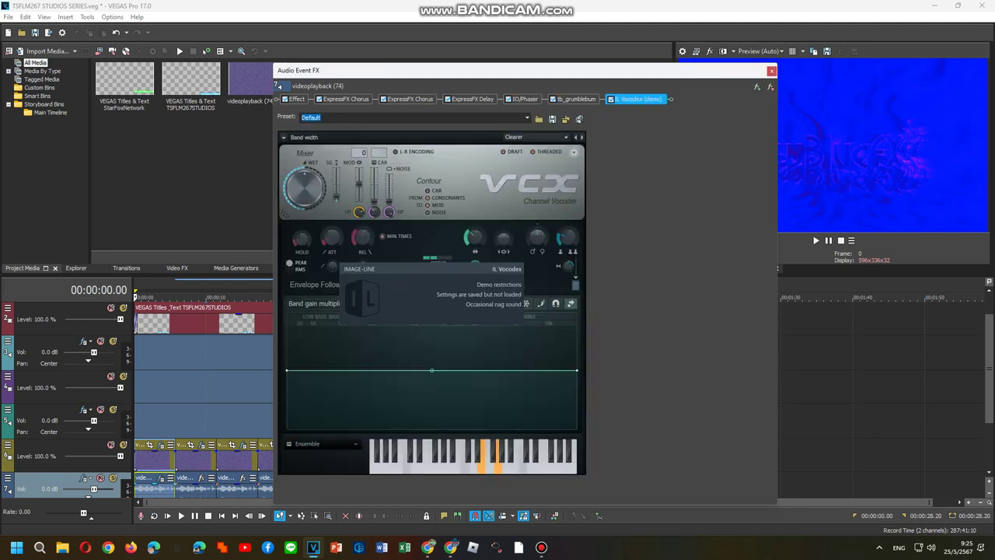
pyautogui.moveTo(475, 237); pyautogui.dragTo(475, 203)
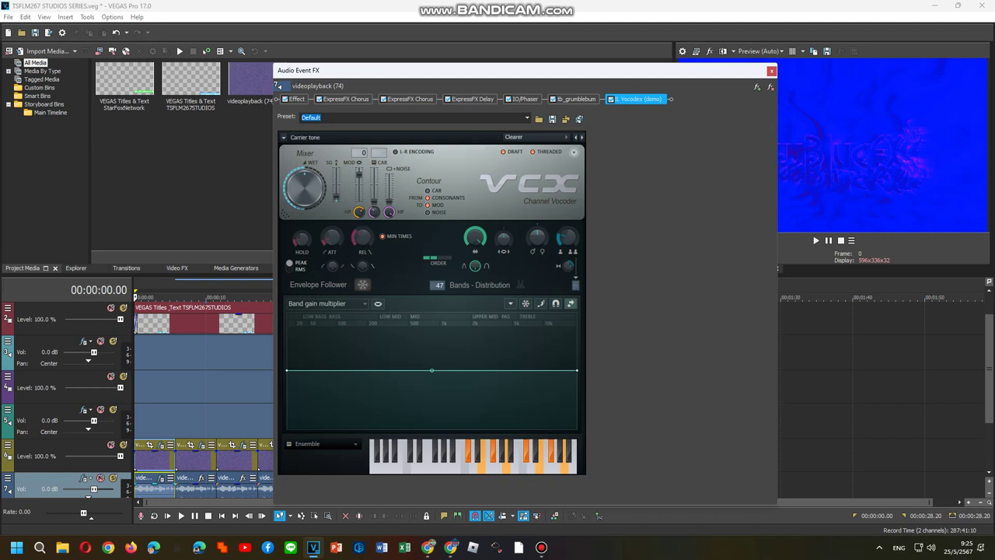
# Step: Save the event's audio effect chain as a plug-in package named NBKup V0 and close the effects window
pyautogui.click(757, 87)
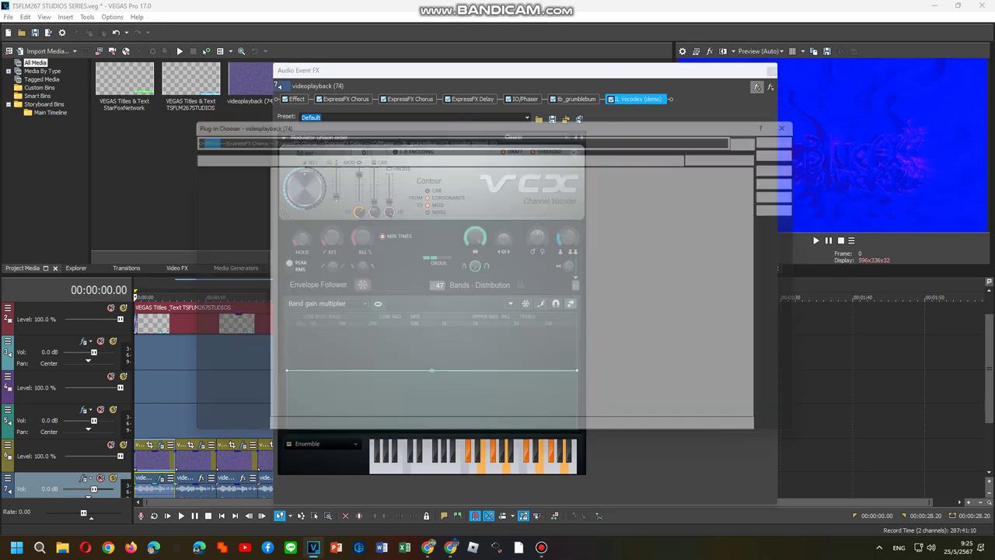
pyautogui.click(210, 237)
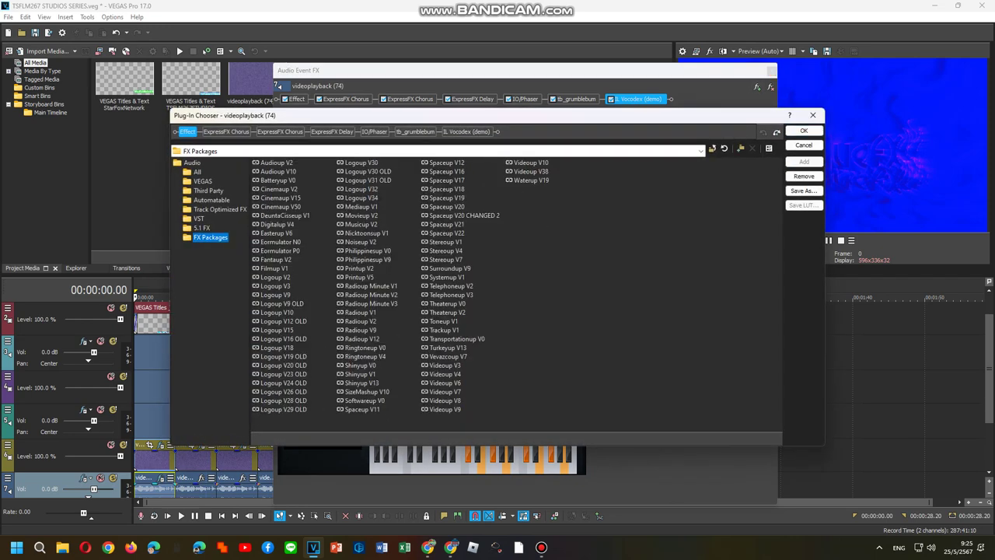
pyautogui.click(804, 190)
pyautogui.write('NBKu')
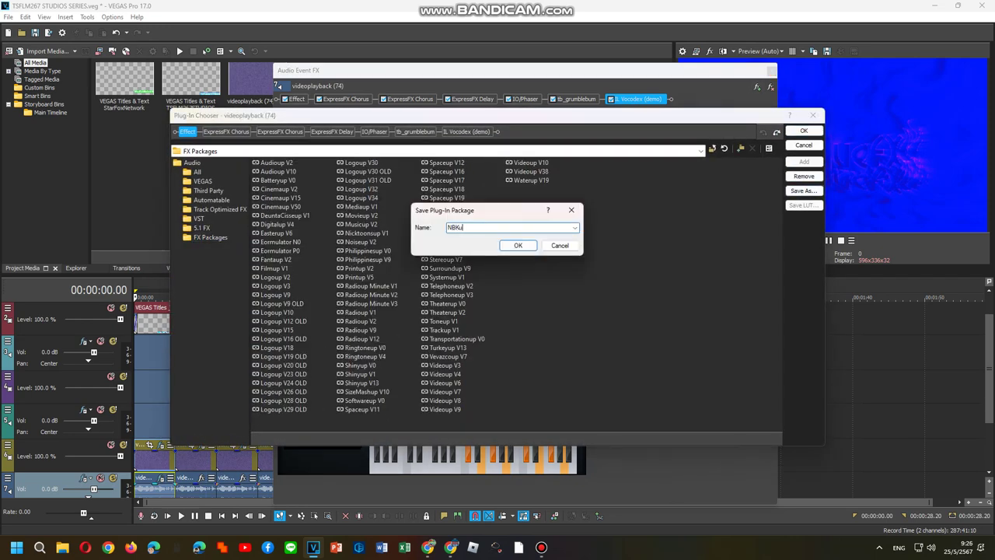
pyautogui.write('p V0')
pyautogui.moveTo(541, 547)
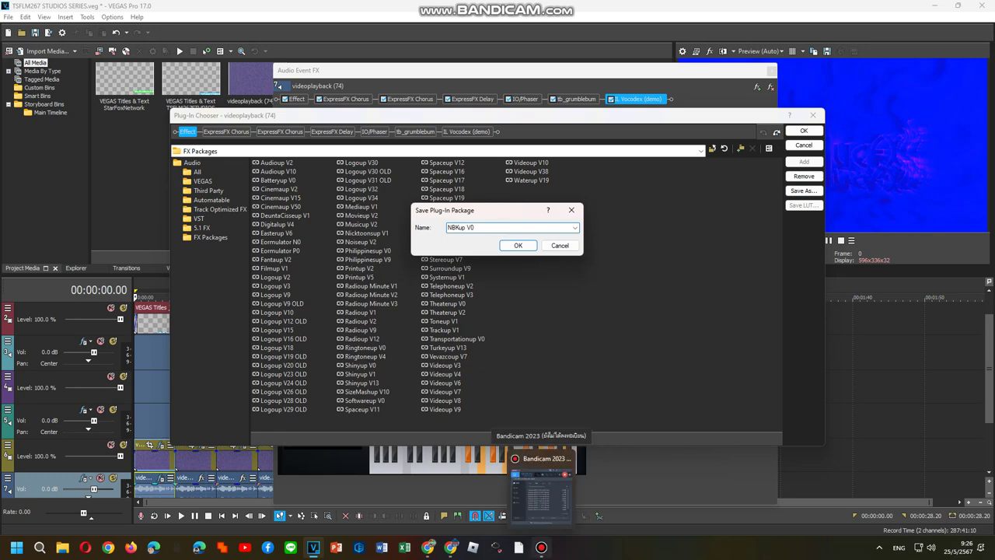
pyautogui.press('Return')
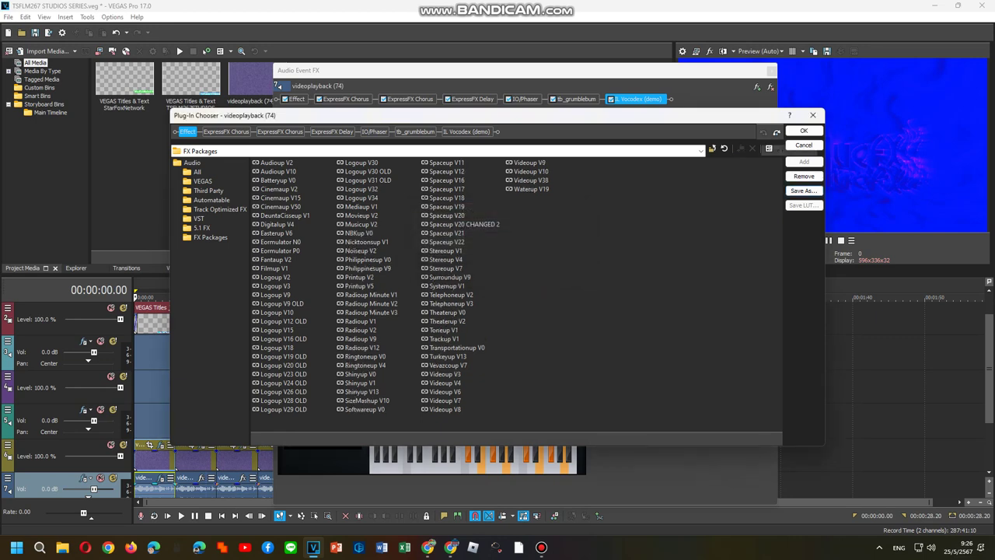
pyautogui.press('Return')
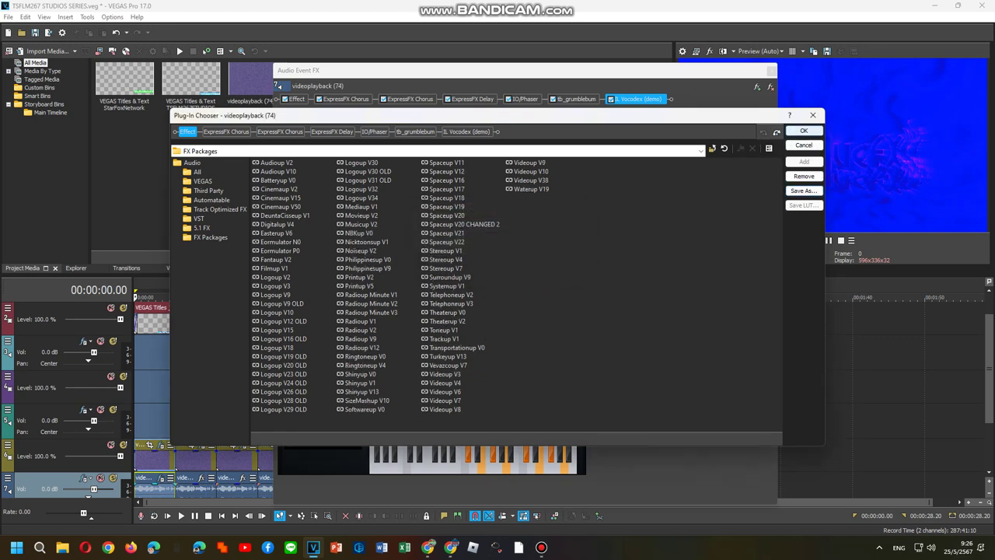
pyautogui.click(771, 71)
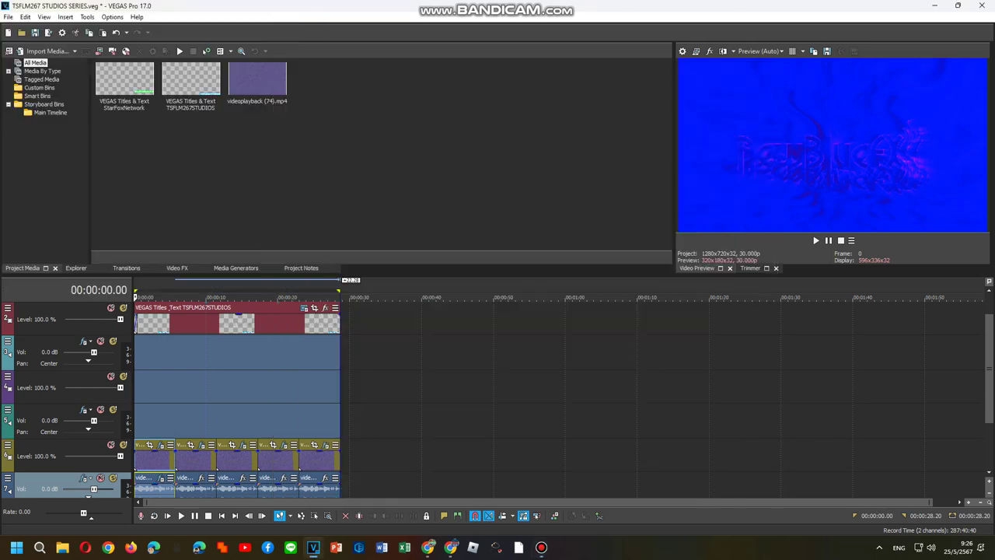
# Step: Start an audio effect chain on the second videoplayback event with Effect, ExpressFX Delay and two ExpressFX Chorus plug-ins
pyautogui.rightClick(206, 491)
pyautogui.click(240, 129)
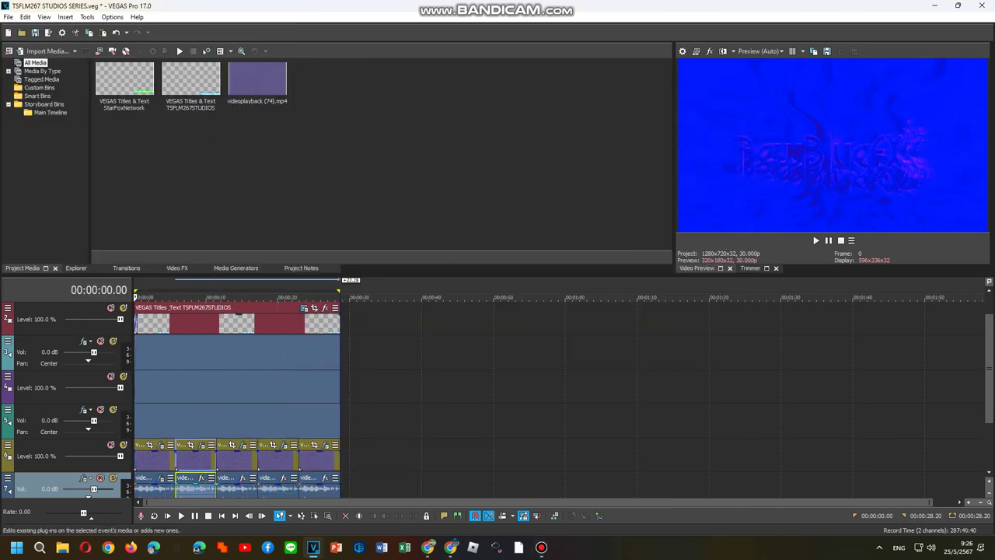
pyautogui.click(197, 172)
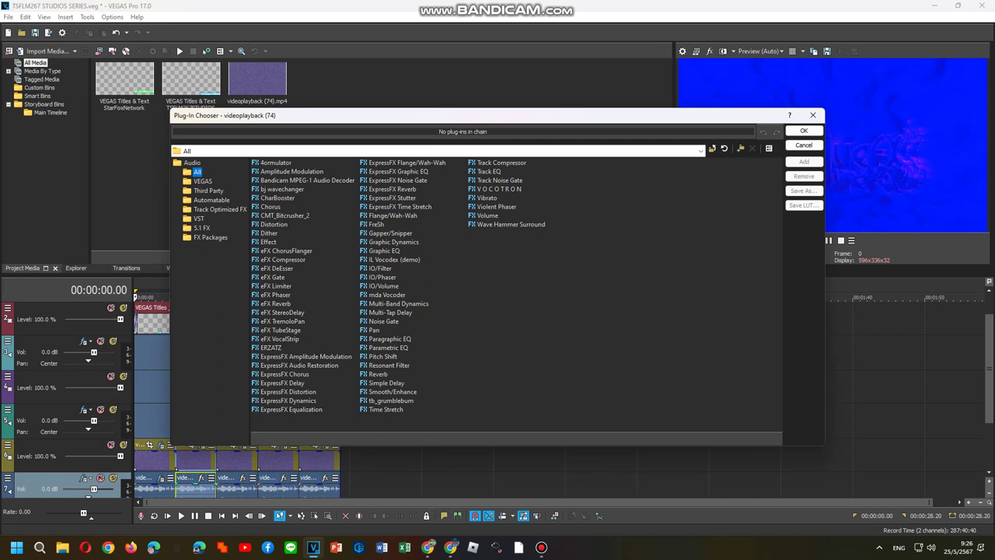
pyautogui.doubleClick(269, 241)
pyautogui.doubleClick(282, 383)
pyautogui.click(284, 374)
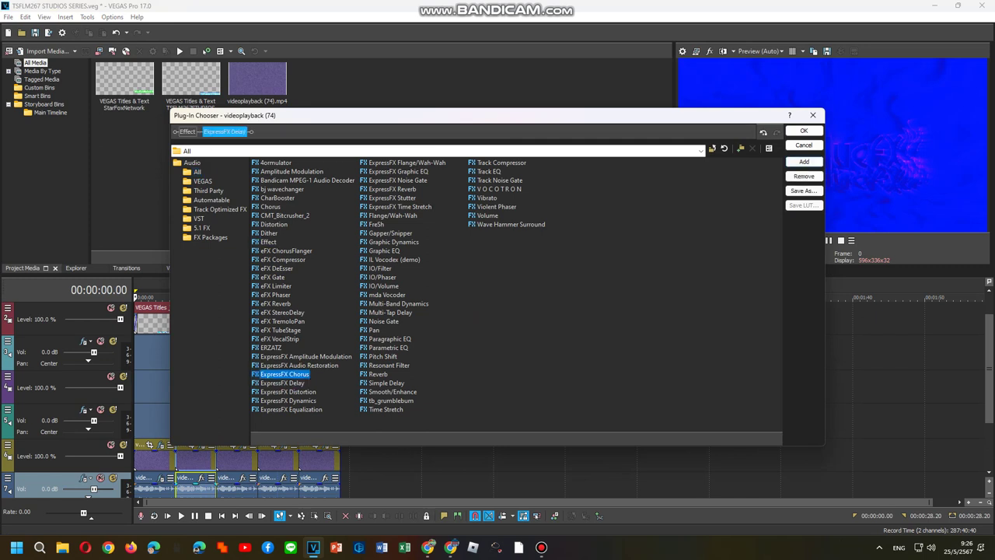
pyautogui.doubleClick(284, 374)
pyautogui.doubleClick(285, 374)
# Step: Add IO/Volume, tb_grumblebum and IL Vocodex (demo) to the end of the chain and accept it
pyautogui.click(387, 295)
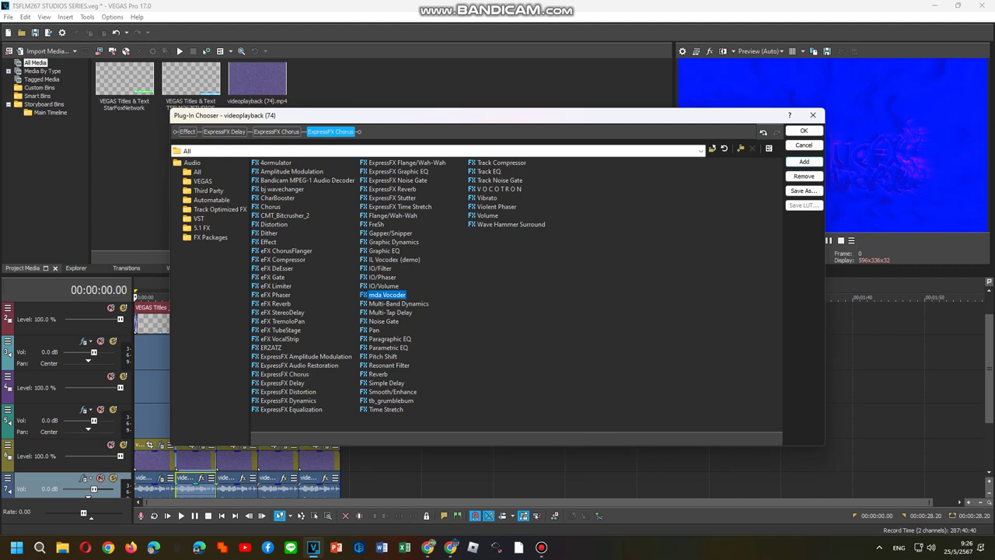
pyautogui.click(384, 286)
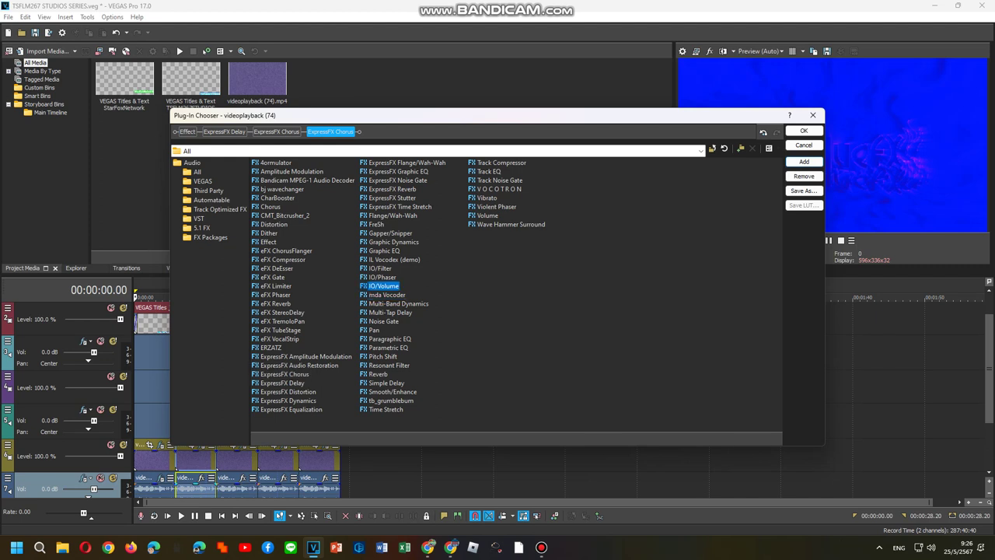
pyautogui.doubleClick(384, 286)
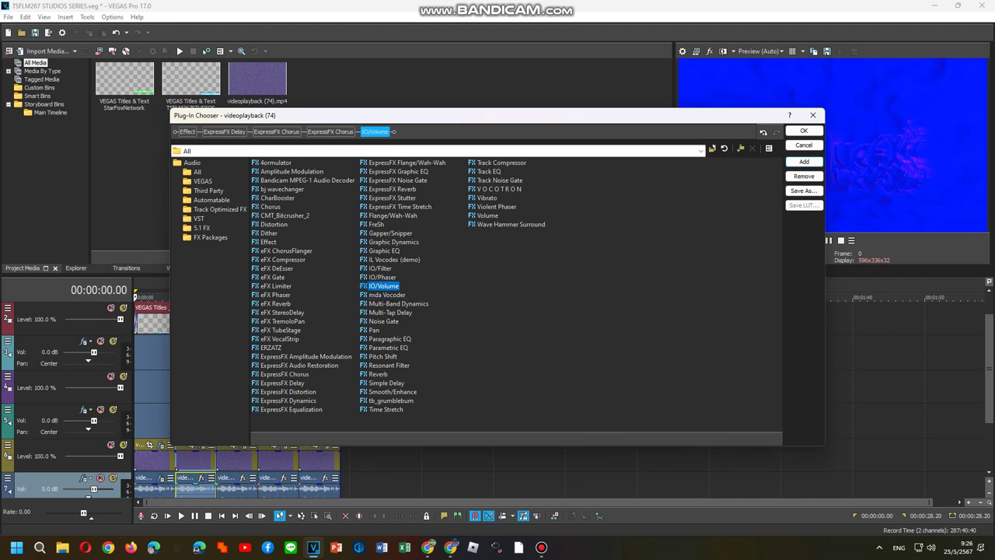
pyautogui.doubleClick(391, 400)
pyautogui.doubleClick(394, 260)
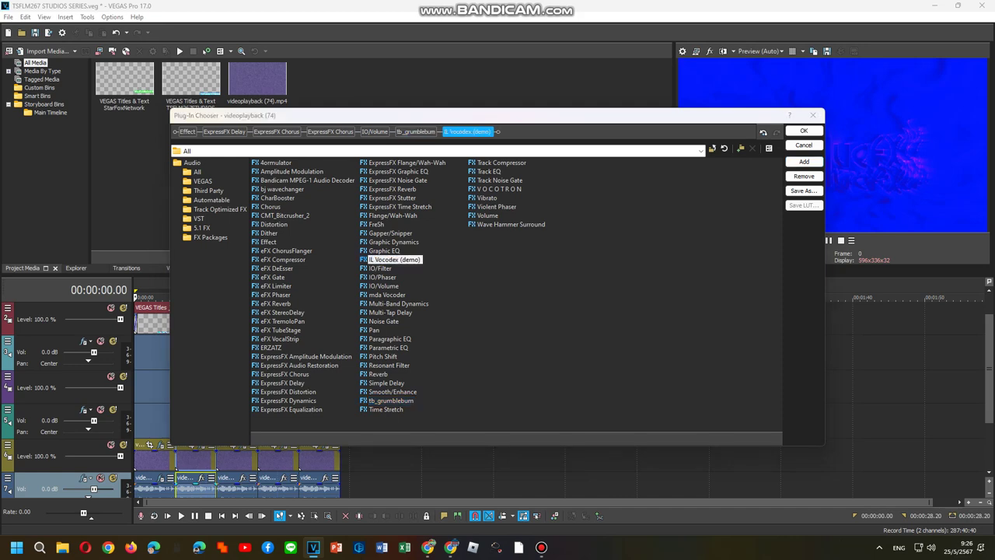
pyautogui.click(804, 131)
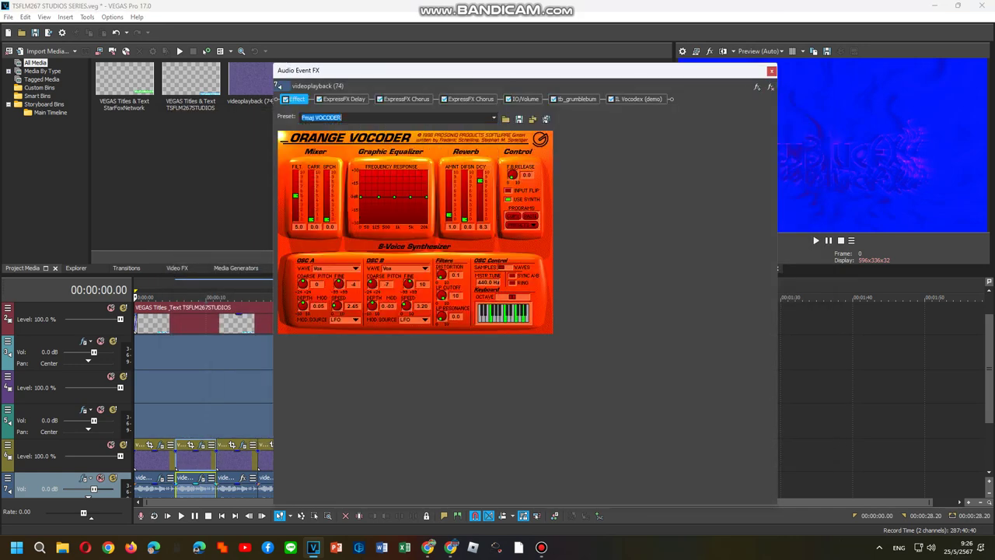
# Step: Set the second event's ExpressFX Delay to the [Sys] Grand canyon preset
pyautogui.click(344, 99)
pyautogui.click(411, 118)
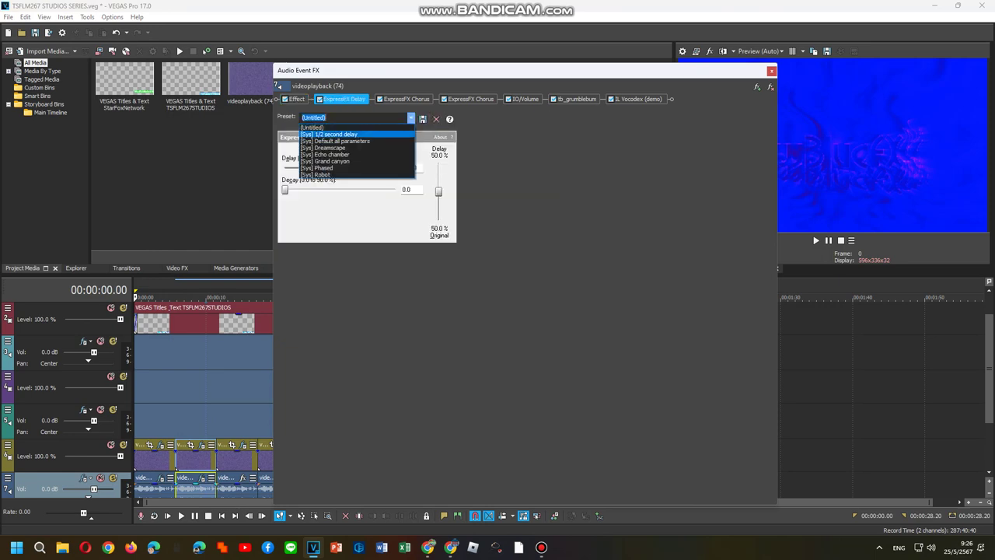
pyautogui.click(335, 162)
# Step: Apply the Delay TV preset to the first ExpressFX Chorus and [Sys] Slow medium chorus to the second
pyautogui.click(406, 99)
pyautogui.click(410, 117)
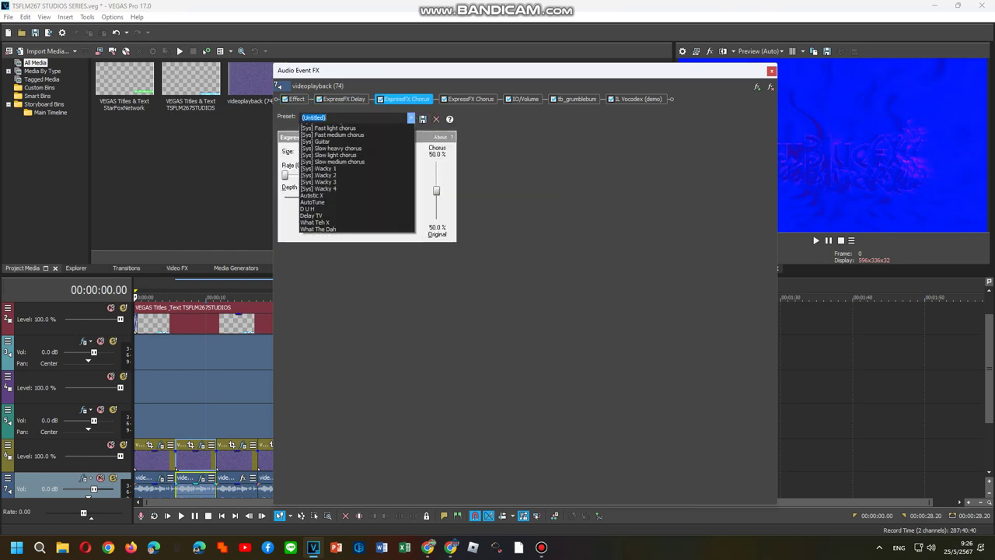
pyautogui.click(311, 235)
pyautogui.click(470, 98)
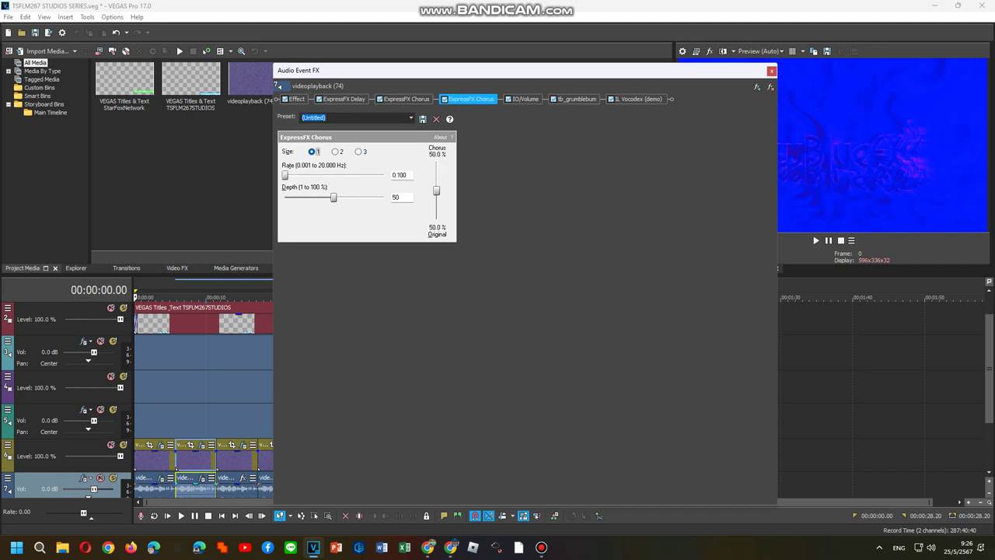
pyautogui.click(410, 118)
pyautogui.click(333, 182)
# Step: Set the IO/Volume plug-in to the Ramp preset
pyautogui.click(525, 98)
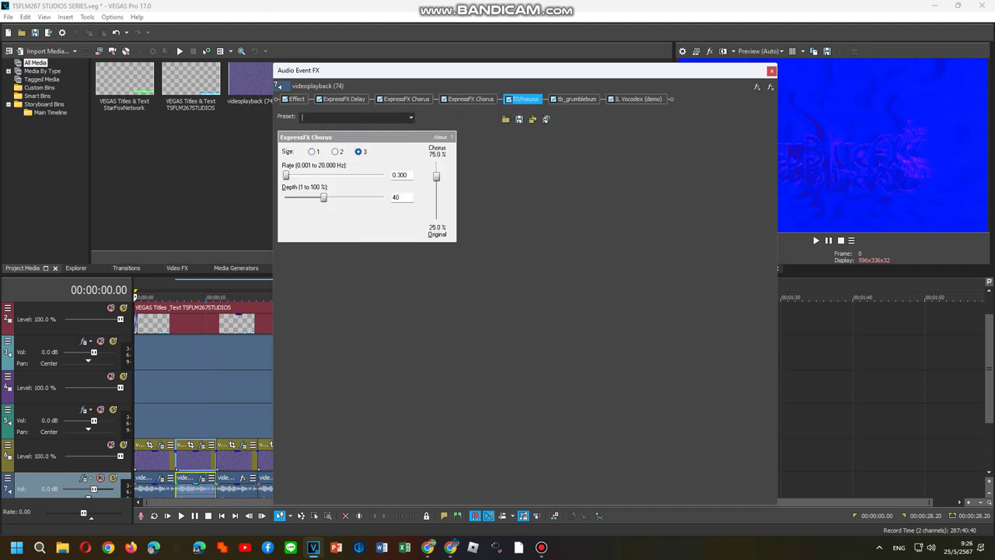
pyautogui.click(519, 118)
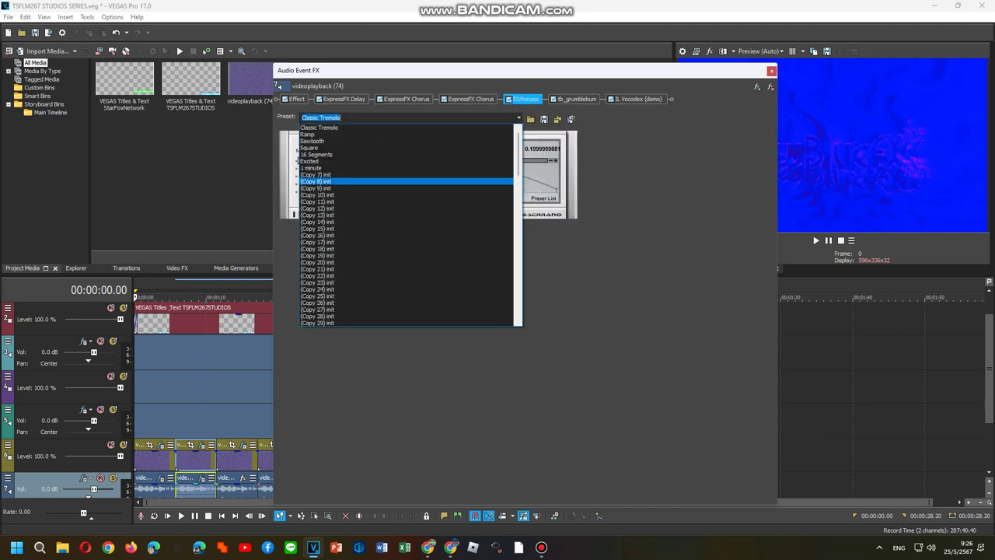
pyautogui.click(350, 181)
pyautogui.click(518, 118)
pyautogui.scroll(4, 350, 162)
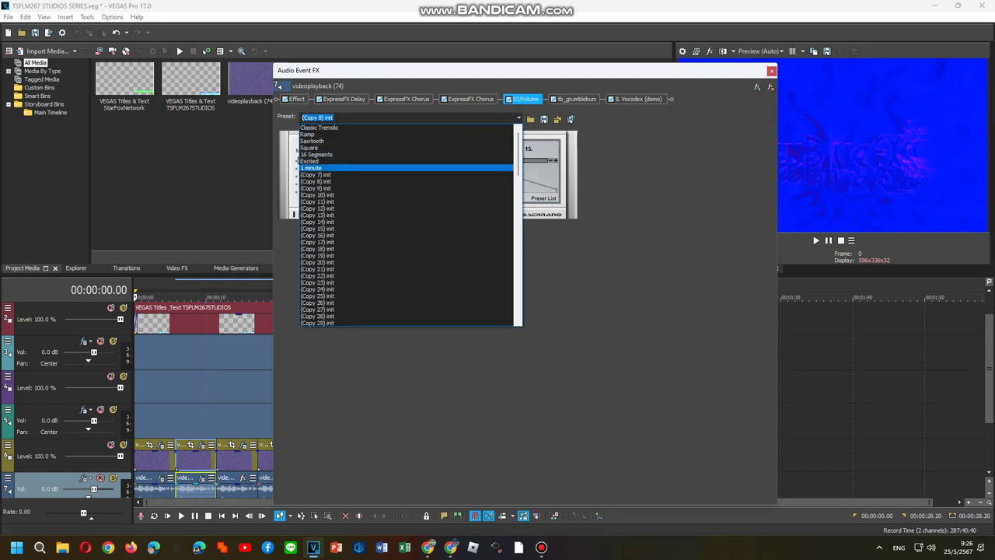
pyautogui.click(350, 135)
# Step: Load the Chord preset in the second event's IL Vocodex plug-in
pyautogui.click(577, 99)
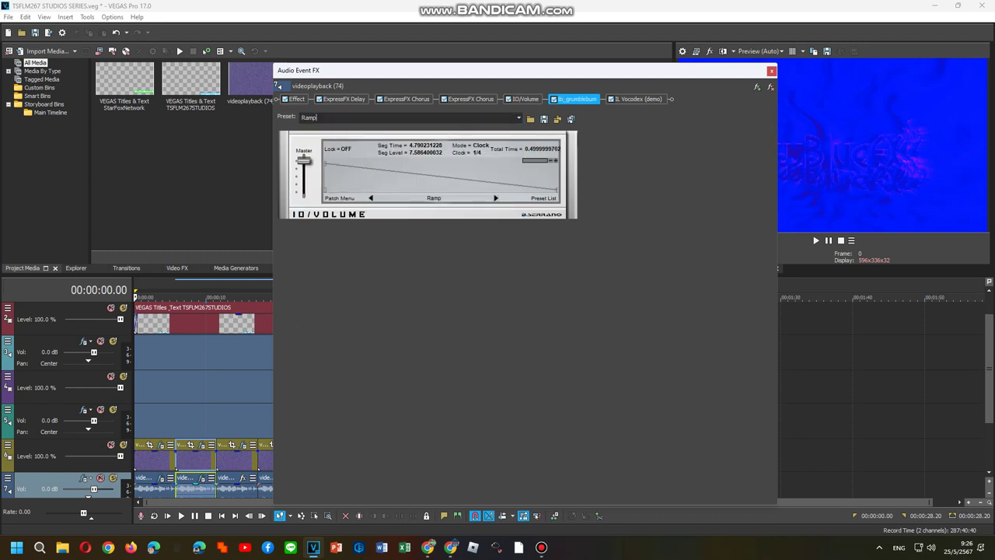
pyautogui.click(638, 99)
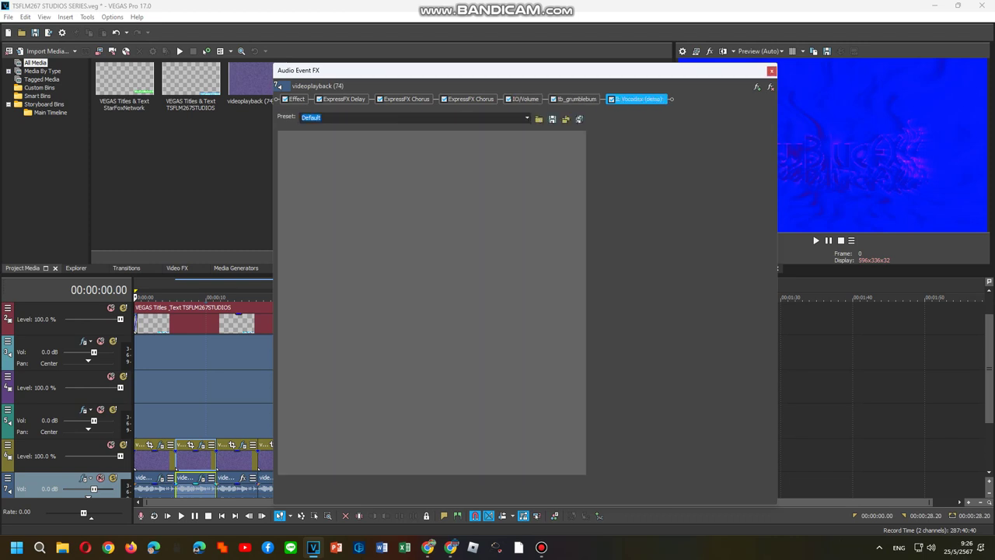
pyautogui.click(537, 137)
pyautogui.click(520, 224)
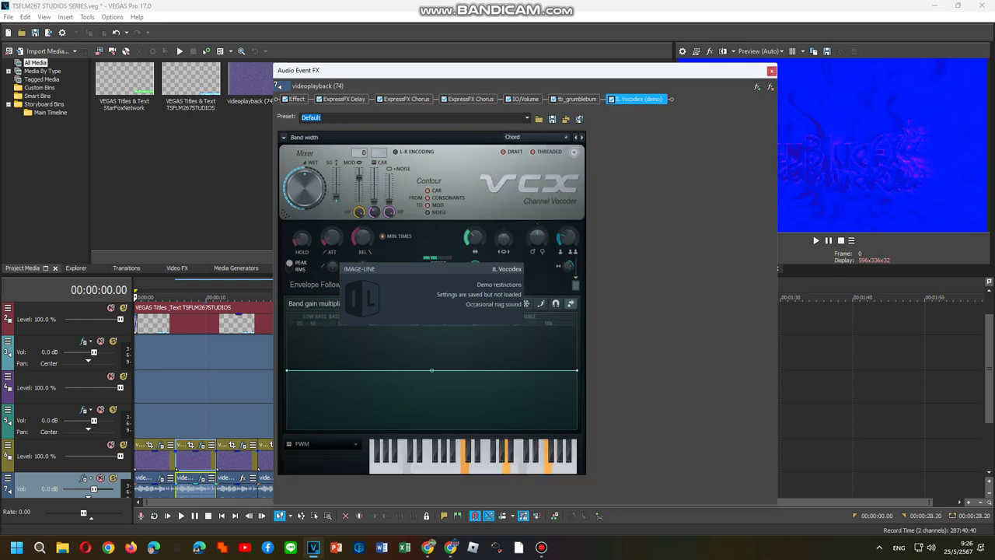
# Step: Set the carrier tone of the second event's IL Vocodex plug-in to Machine 2
pyautogui.click(474, 304)
pyautogui.click(322, 444)
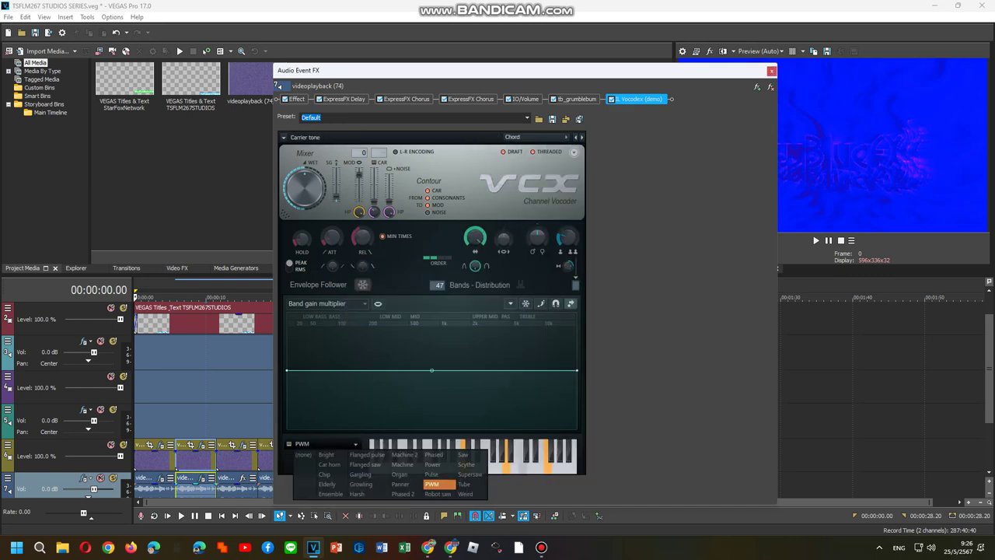
pyautogui.click(406, 457)
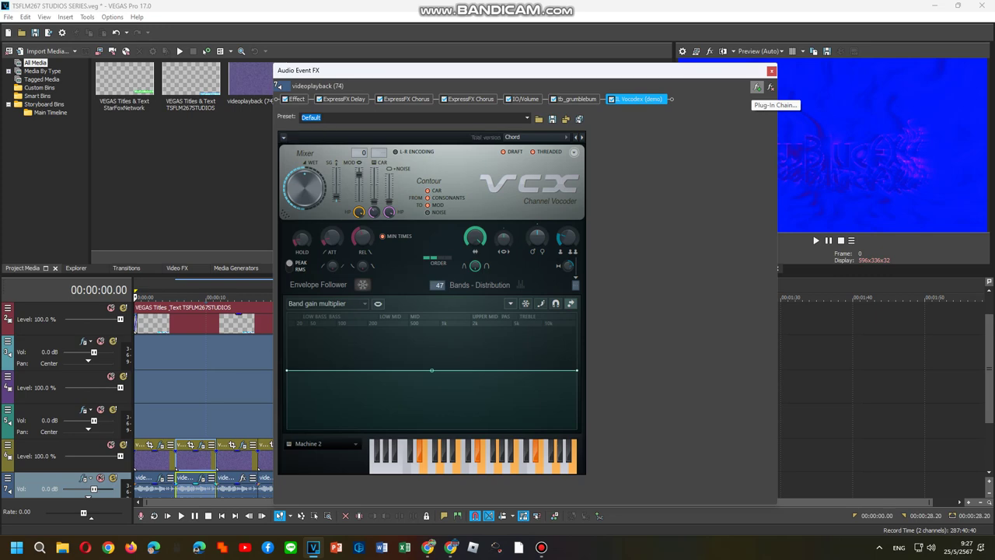
# Step: Save the second audio event's plug-in chain as a plug-in package named NBKup V8
pyautogui.click(756, 87)
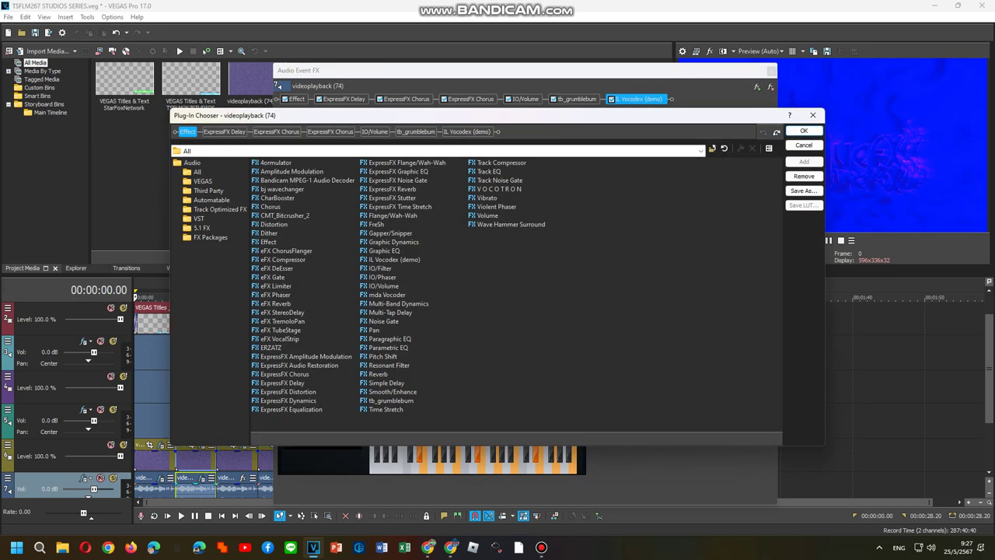
pyautogui.click(211, 237)
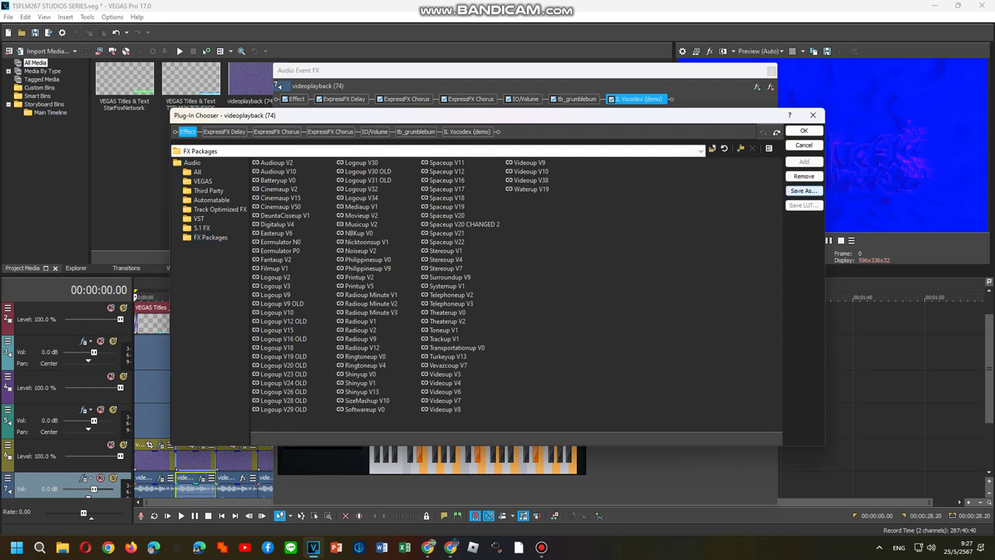
pyautogui.click(803, 191)
pyautogui.write('NBK')
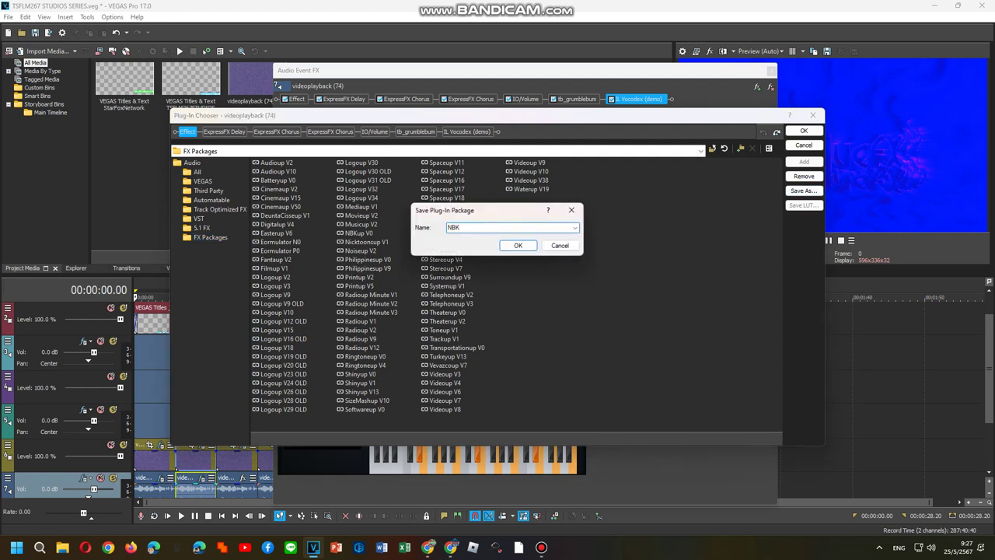
pyautogui.write('up V8')
pyautogui.click(518, 246)
pyautogui.click(804, 130)
pyautogui.click(542, 547)
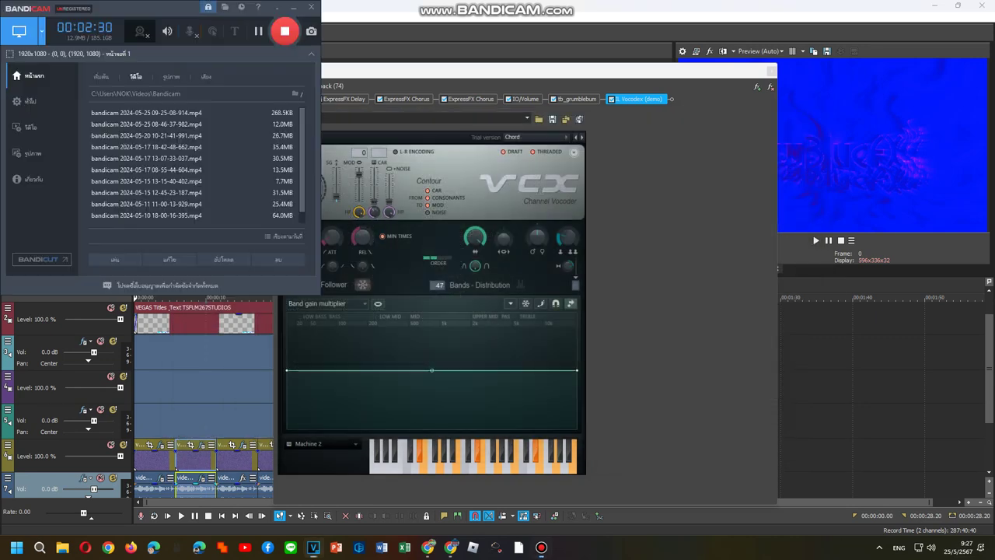
pyautogui.click(542, 547)
# Step: Apply the Radioup V9 plug-in package to the third audio event on track 7
pyautogui.click(771, 71)
pyautogui.rightClick(223, 487)
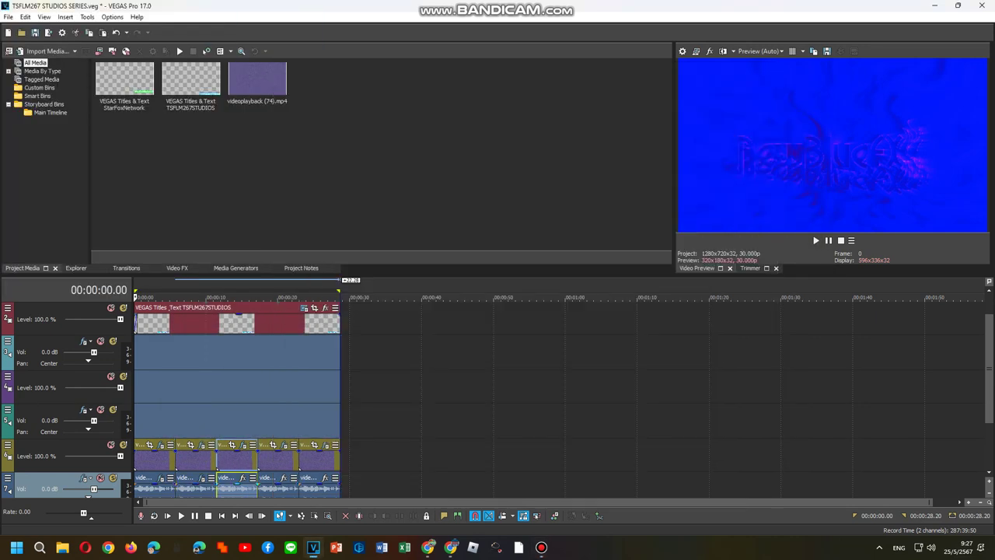
pyautogui.click(280, 124)
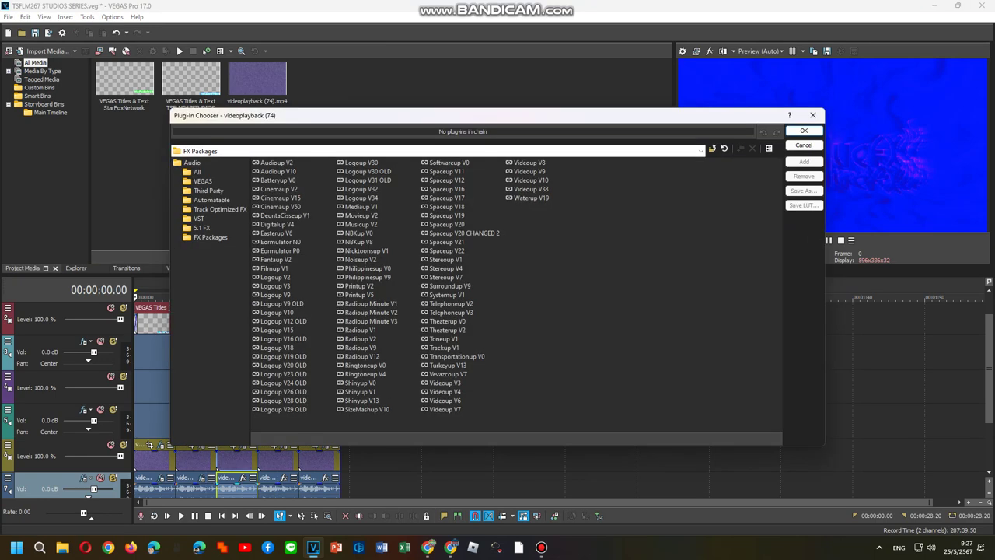
pyautogui.doubleClick(360, 347)
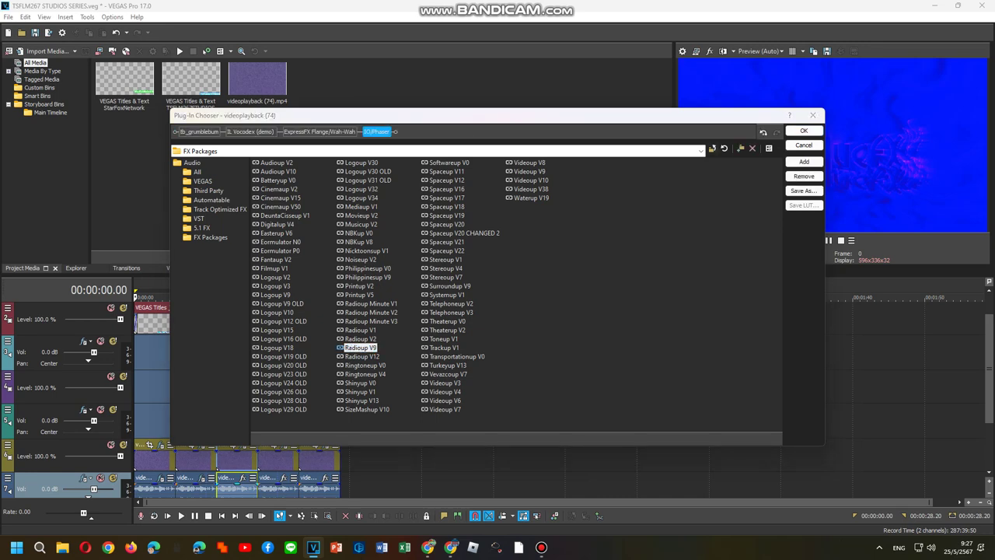
pyautogui.click(803, 131)
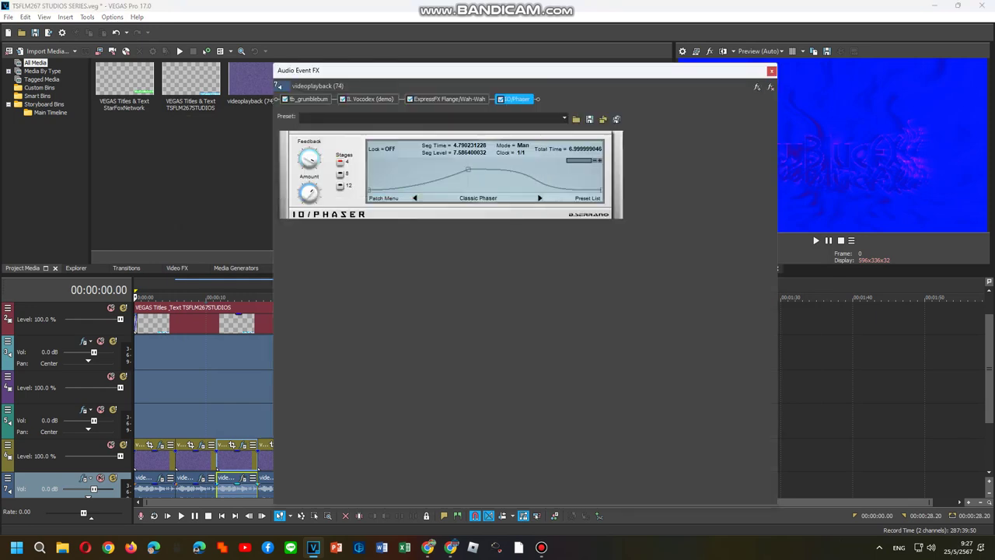
# Step: Load the Chord preset in the third event's IL Vocodex and set its carrier tone to Flanged saw
pyautogui.click(370, 99)
pyautogui.click(535, 137)
pyautogui.click(521, 224)
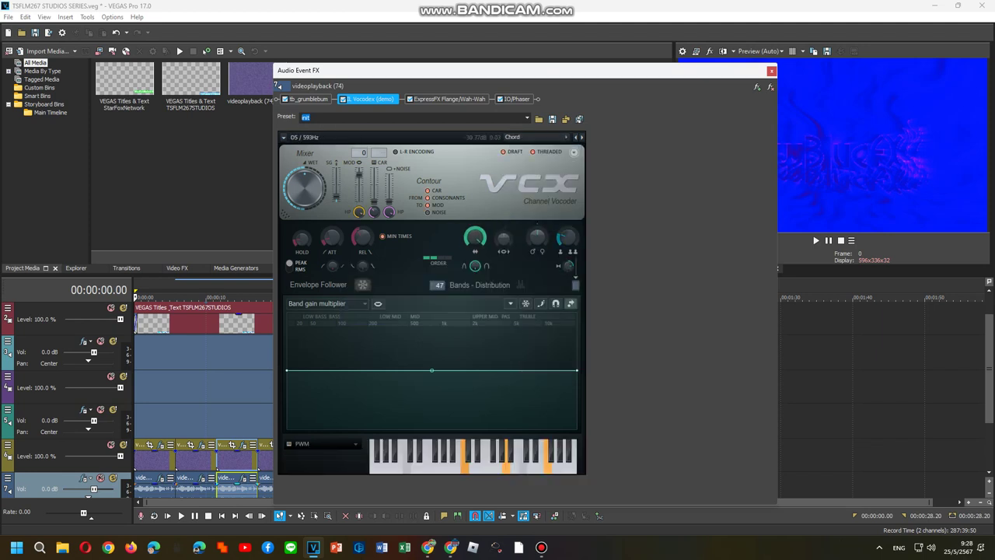
pyautogui.click(323, 444)
pyautogui.click(368, 464)
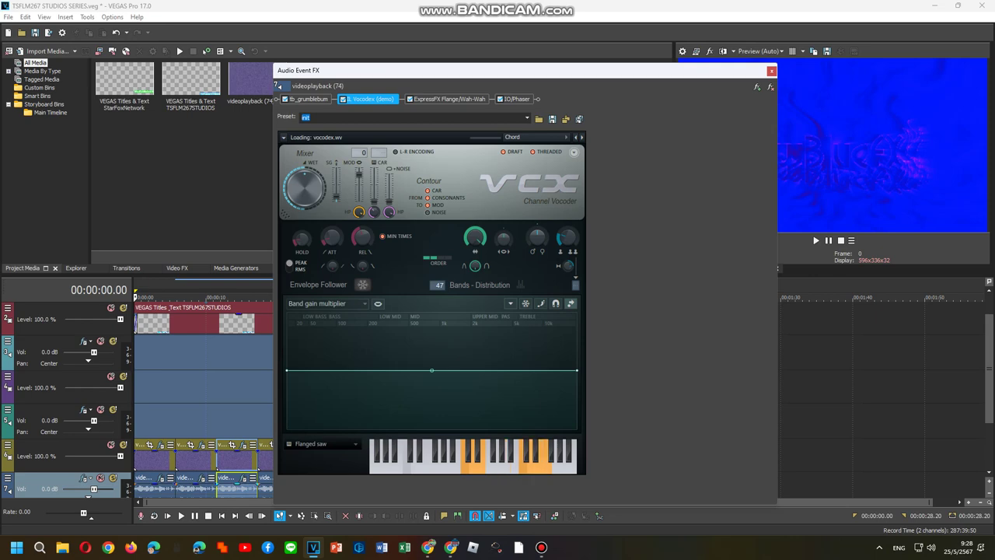
pyautogui.click(771, 71)
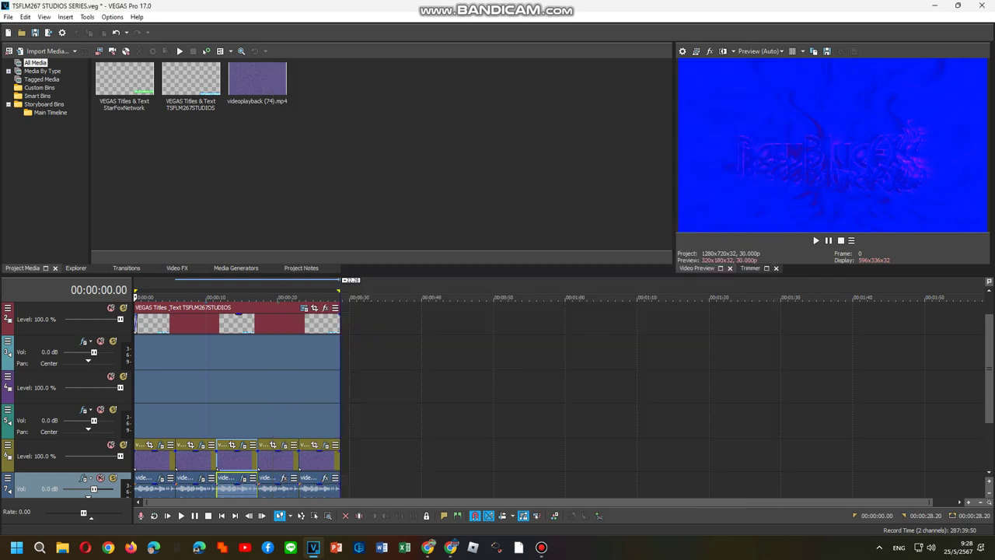
# Step: Apply the Radioup V2 plug-in package to the fourth audio event on track 7
pyautogui.rightClick(301, 489)
pyautogui.rightClick(291, 489)
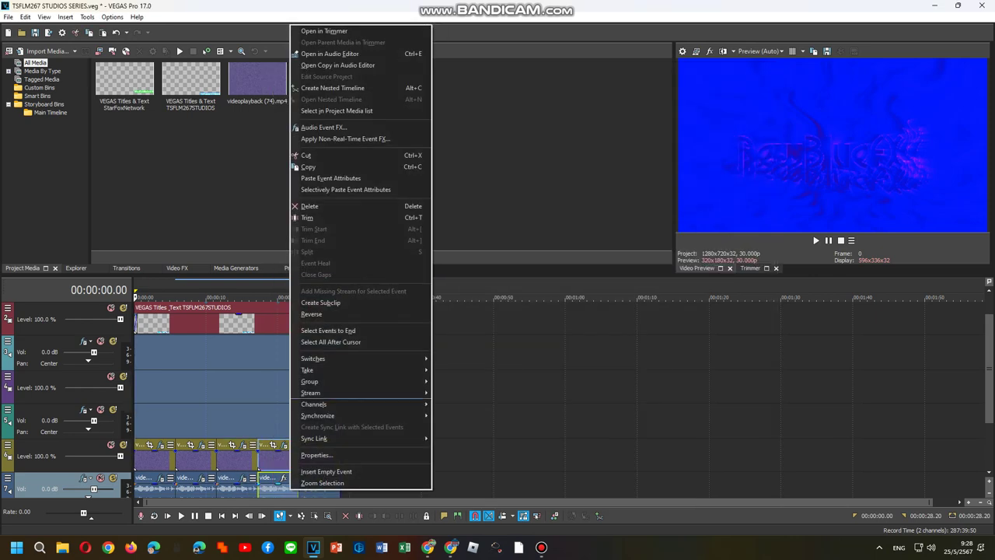
pyautogui.click(324, 127)
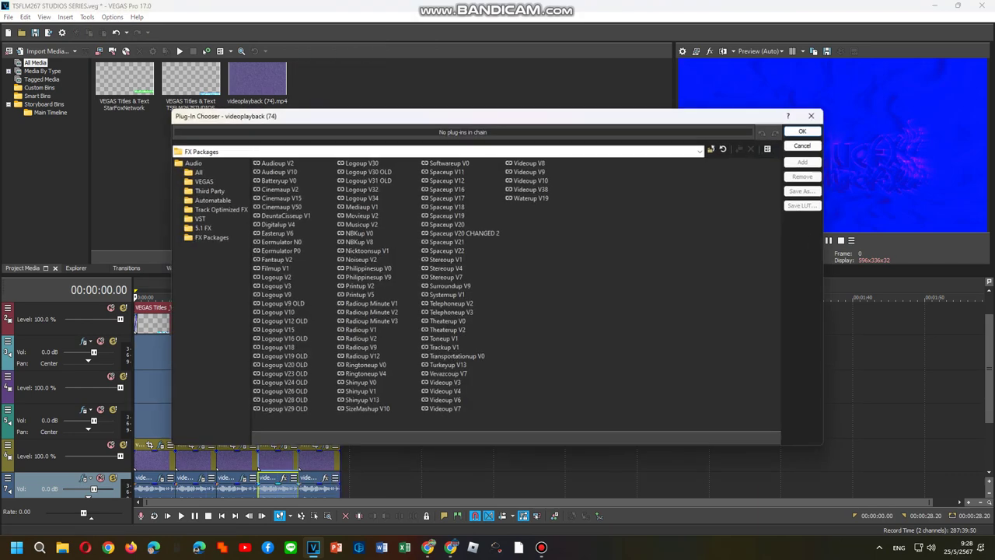
pyautogui.doubleClick(361, 339)
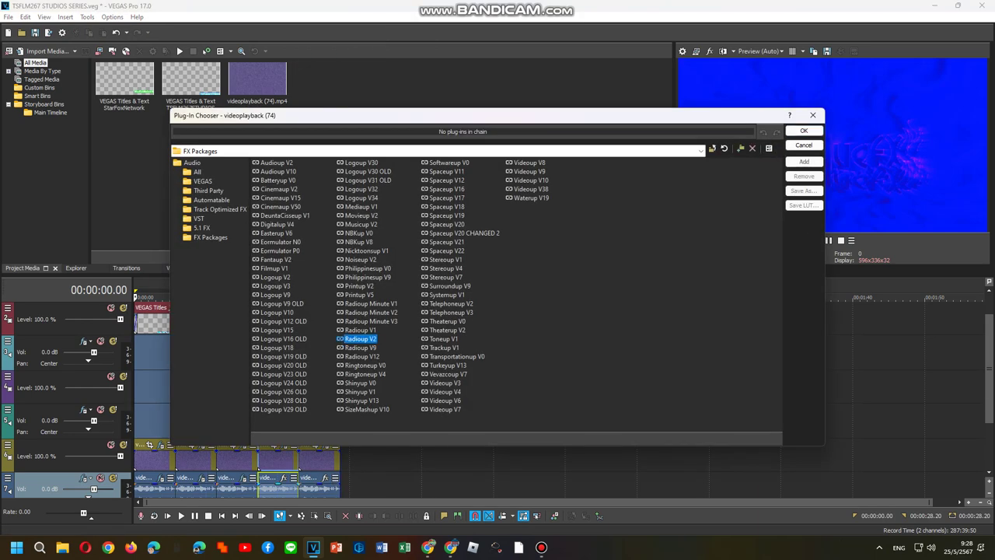
pyautogui.click(803, 131)
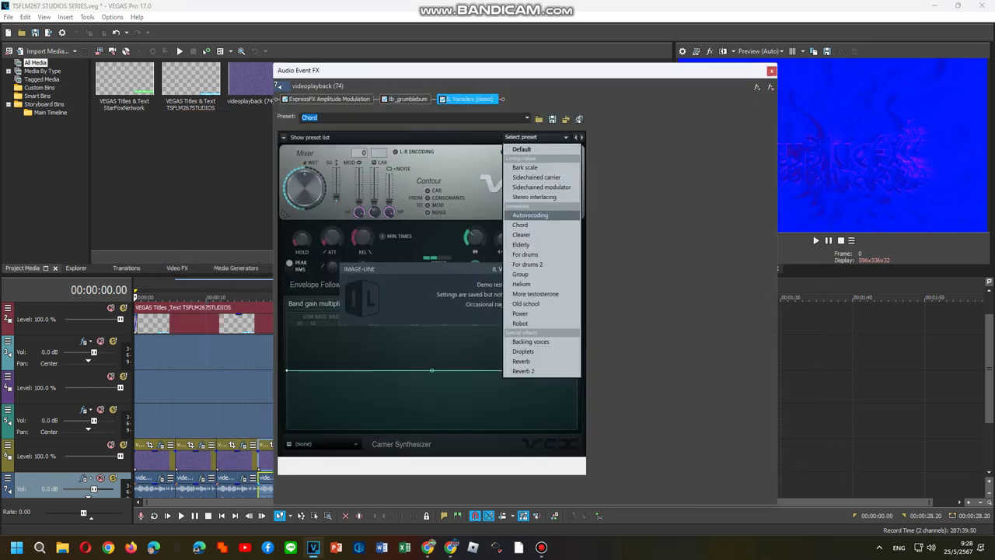
# Step: Set the fourth event's IL Vocodex, on the Chord preset, to the Flanged pulse carrier tone and add carrier notes on its keyboard
pyautogui.click(324, 444)
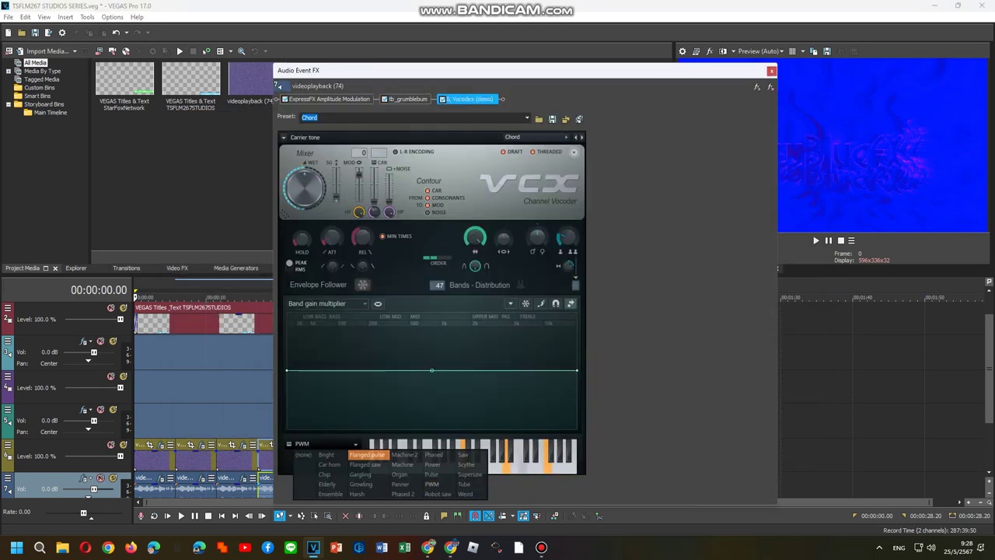
pyautogui.click(368, 454)
pyautogui.click(482, 466)
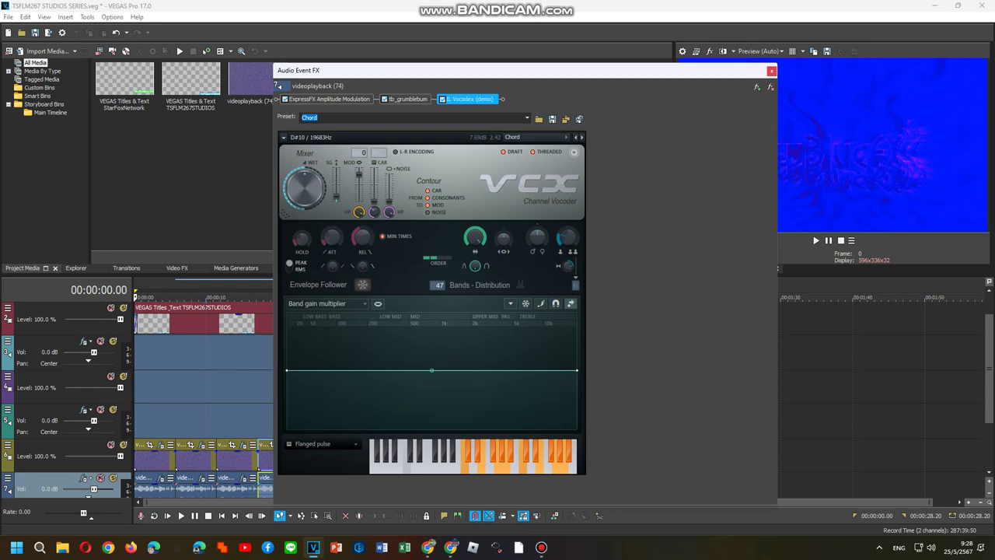
pyautogui.click(771, 71)
# Step: Apply the Spaceup V11 package to the fifth audio event and set its IL Vocodex to the For drums preset with the Power carrier tone
pyautogui.rightClick(317, 490)
pyautogui.click(352, 126)
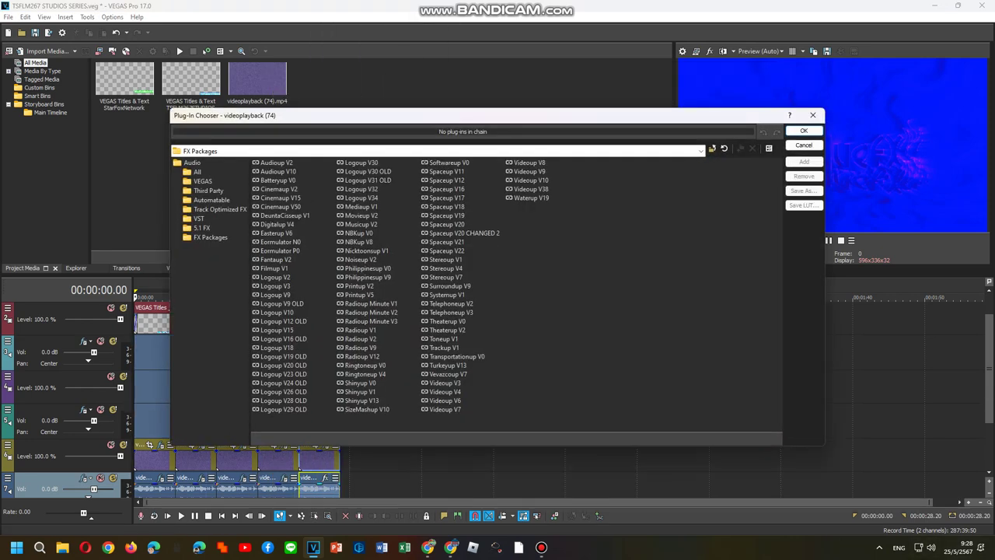
pyautogui.doubleClick(447, 171)
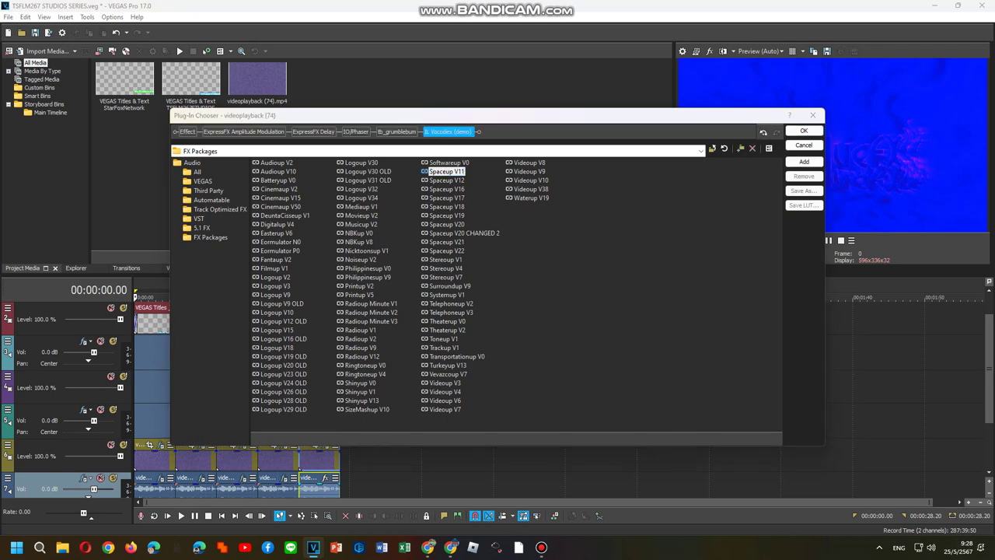
pyautogui.click(804, 131)
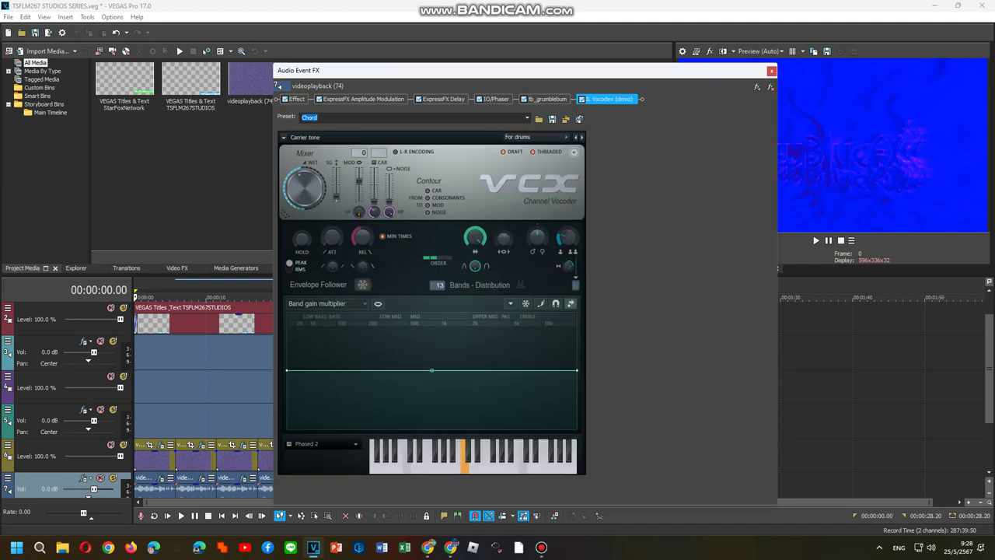
pyautogui.click(323, 444)
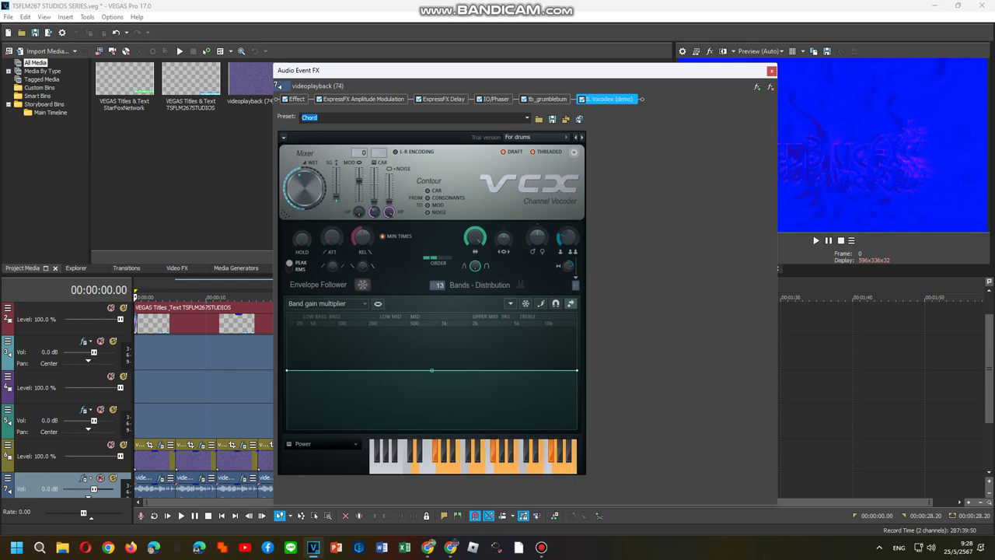
pyautogui.click(772, 71)
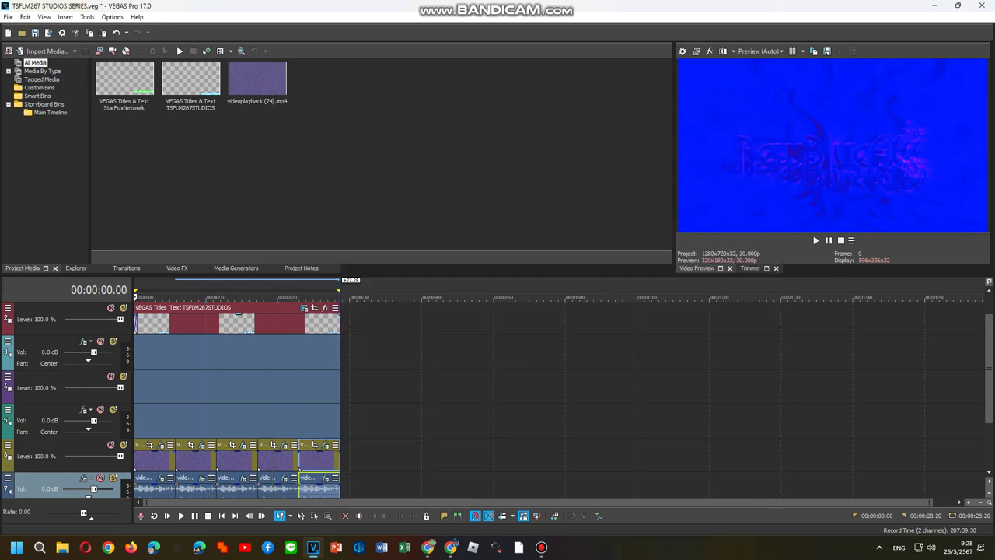
# Step: Review the preset and settings of each effect in the first video event's effects chain
pyautogui.rightClick(160, 460)
pyautogui.click(191, 120)
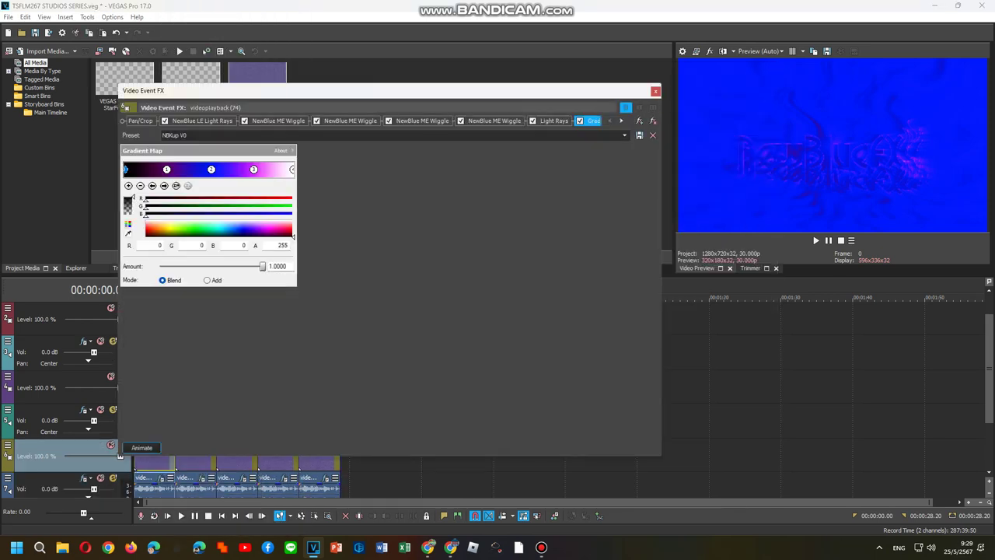
pyautogui.click(200, 121)
pyautogui.click(277, 121)
pyautogui.click(349, 120)
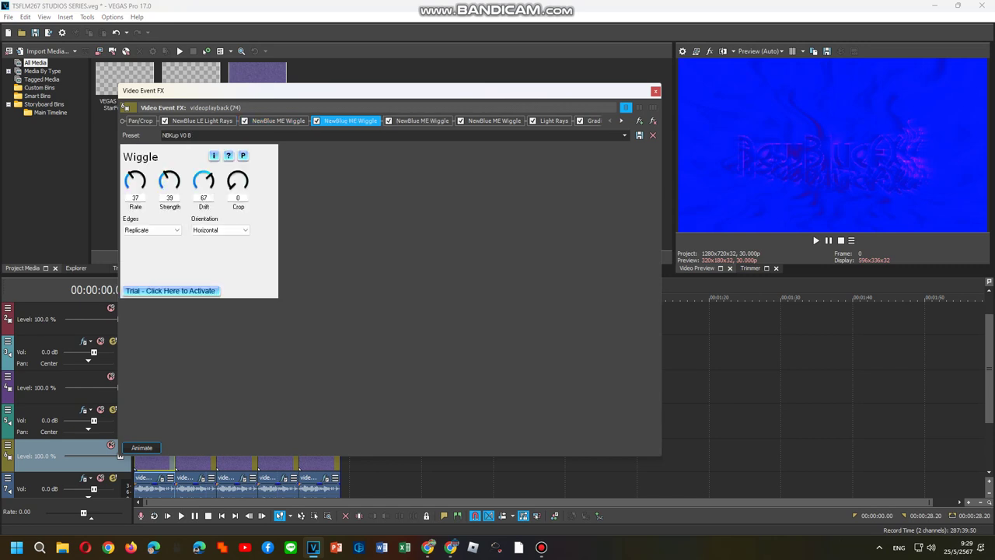
pyautogui.click(421, 120)
pyautogui.press('Right')
pyautogui.press('Right')
pyautogui.press('Right')
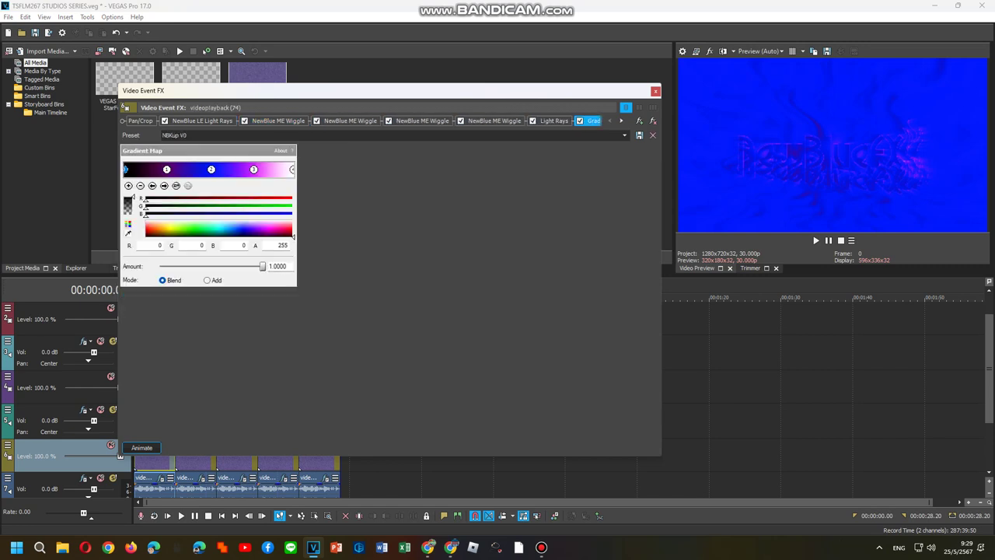
# Step: Examine each colour point of the first video event's Gradient Map through to the last one
pyautogui.click(164, 186)
pyautogui.click(164, 185)
pyautogui.click(164, 185)
pyautogui.click(164, 186)
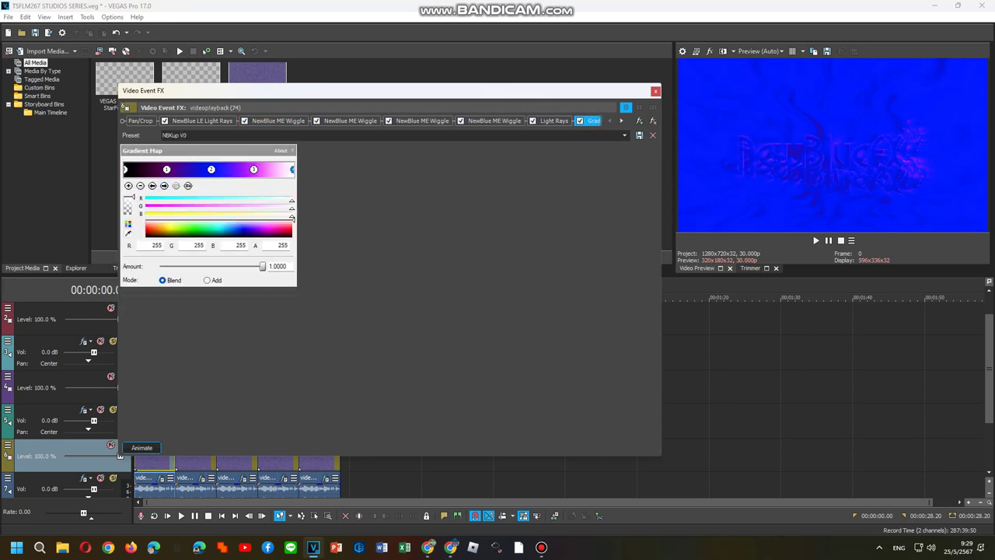
# Step: Review the preset and settings of each effect in the second video event's chain, from the first Wiggle to the Gradient Map
pyautogui.rightClick(187, 464)
pyautogui.click(222, 121)
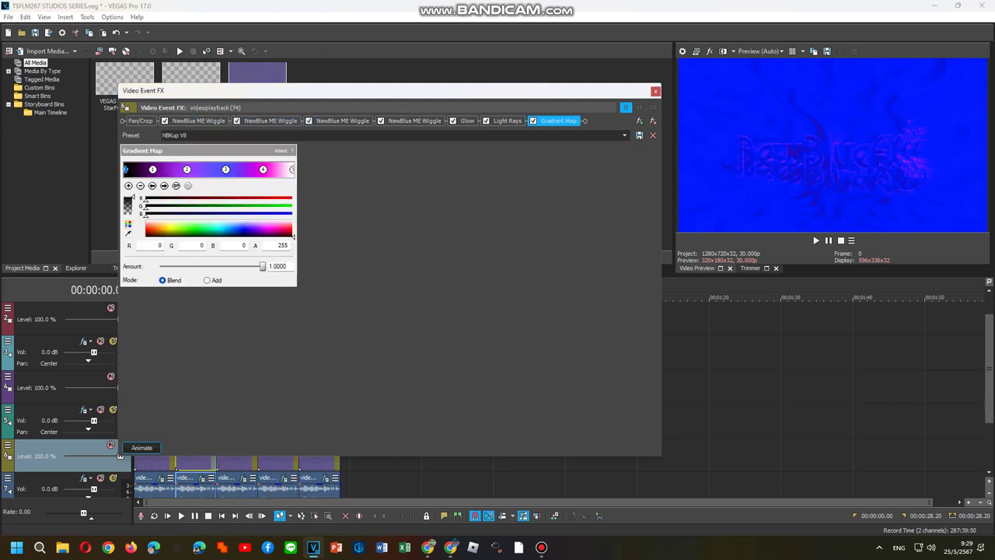
pyautogui.click(199, 120)
pyautogui.click(271, 121)
pyautogui.click(342, 120)
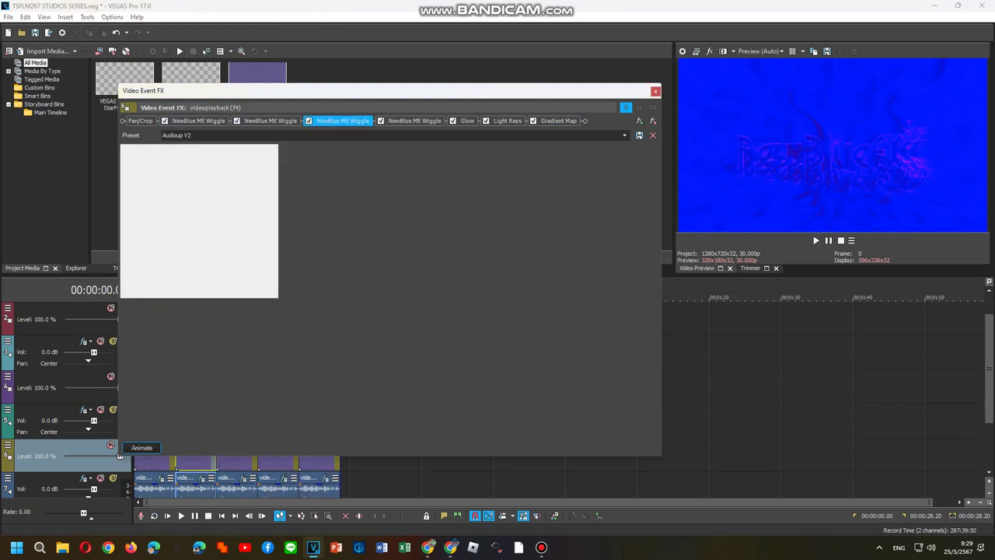
pyautogui.click(415, 121)
pyautogui.press('Right')
pyautogui.press('Right')
pyautogui.press('Right')
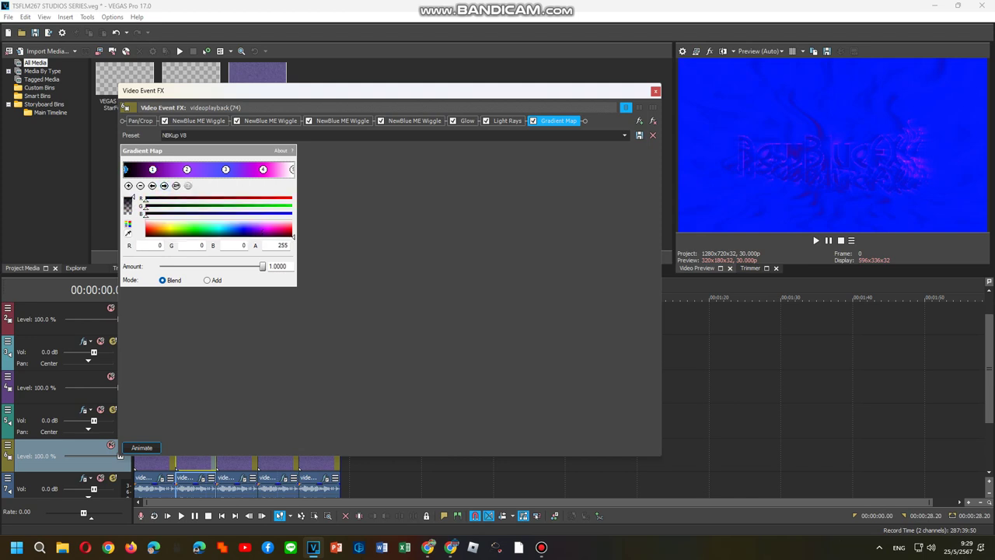
# Step: Review the third video event's effects chain from the first Wiggle to the Gradient Map, including the gradient's colour points
pyautogui.rightClick(239, 464)
pyautogui.click(268, 120)
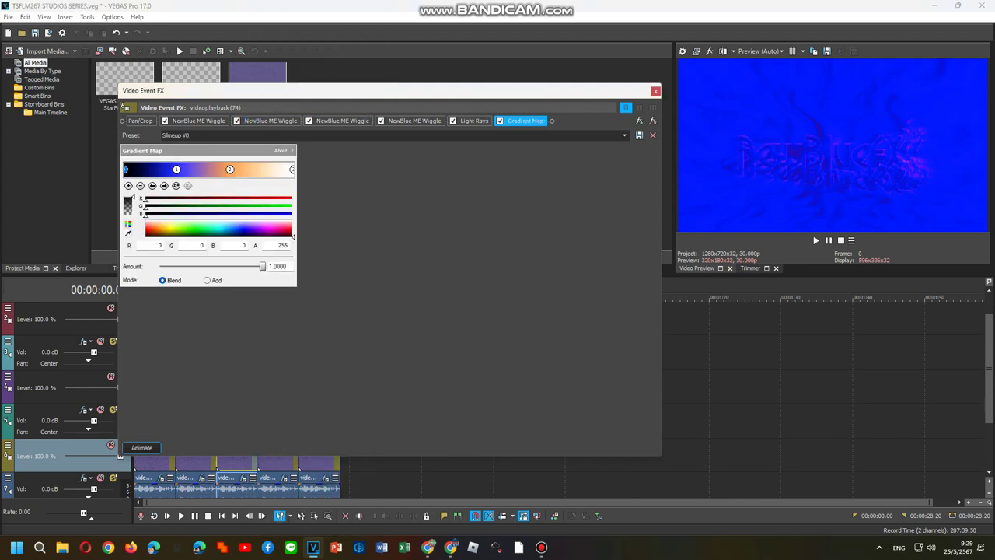
pyautogui.click(199, 121)
pyautogui.press('Right')
pyautogui.press('Right')
pyautogui.press('Right')
pyautogui.press('Right')
pyautogui.press('Right')
pyautogui.press('Right')
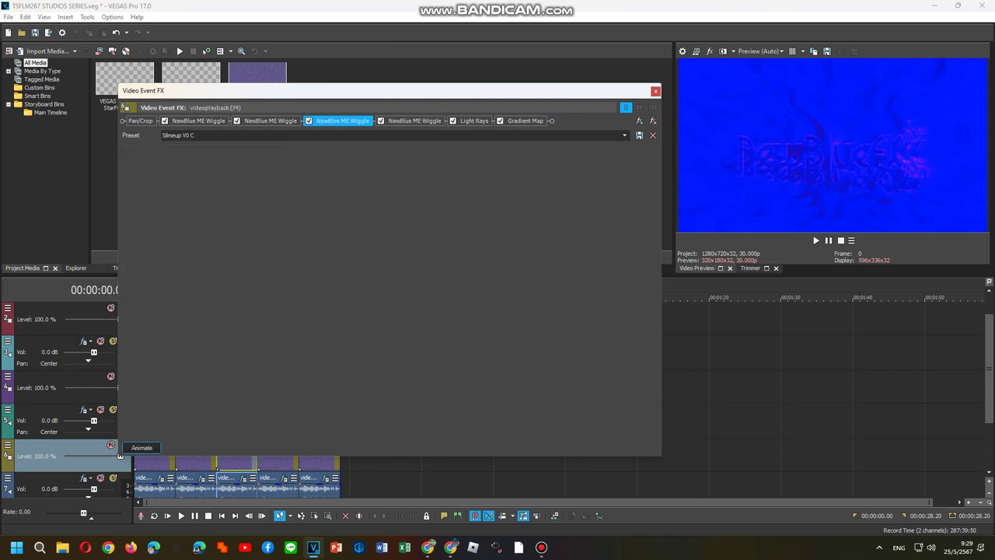
pyautogui.press('Right')
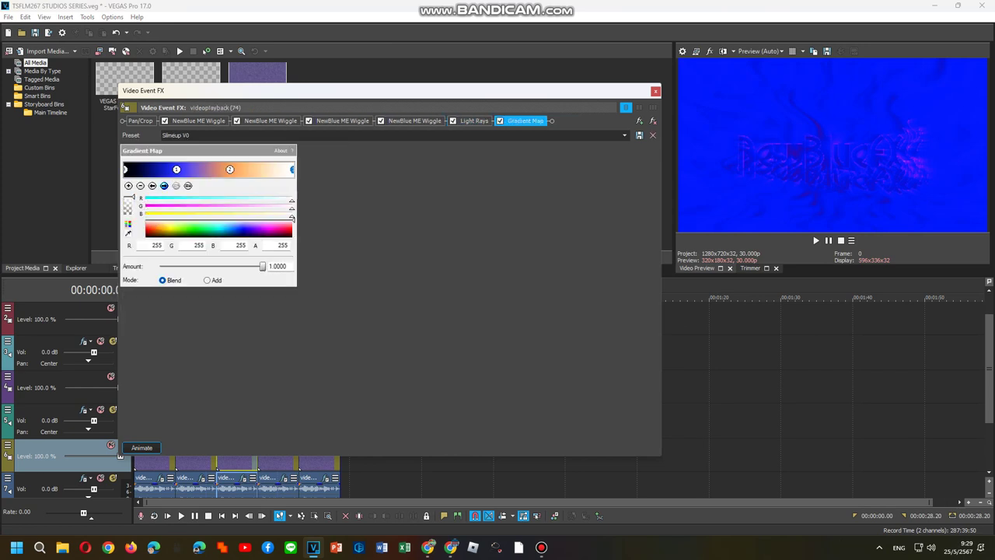
# Step: Review the fourth video event's effects chain from the first Wiggle to the Gradient Map, including the gradient's colour points
pyautogui.rightClick(289, 464)
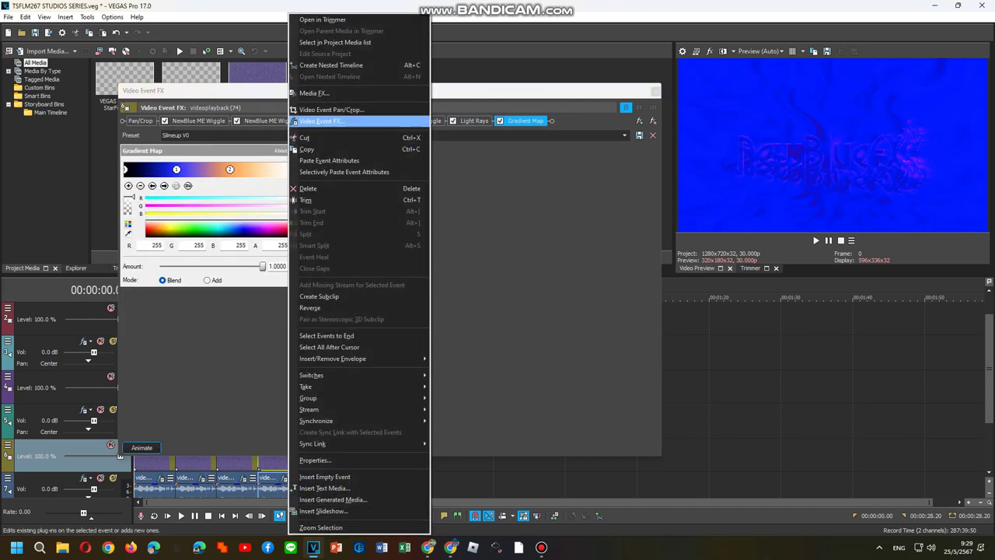
pyautogui.click(319, 121)
pyautogui.click(204, 121)
pyautogui.press('Right')
pyautogui.press('Right')
pyautogui.press('Right')
pyautogui.press('Right')
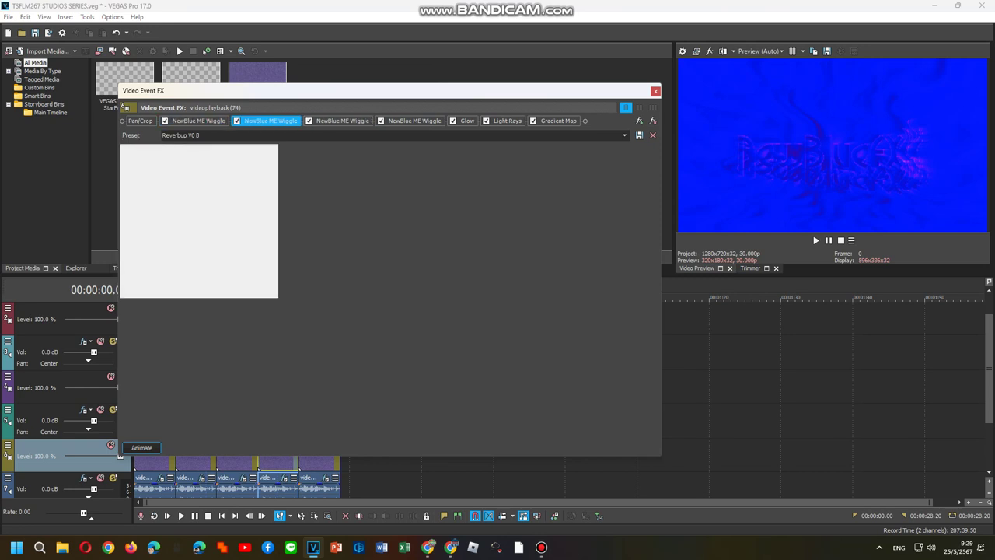
pyautogui.press('Right')
pyautogui.press('Right')
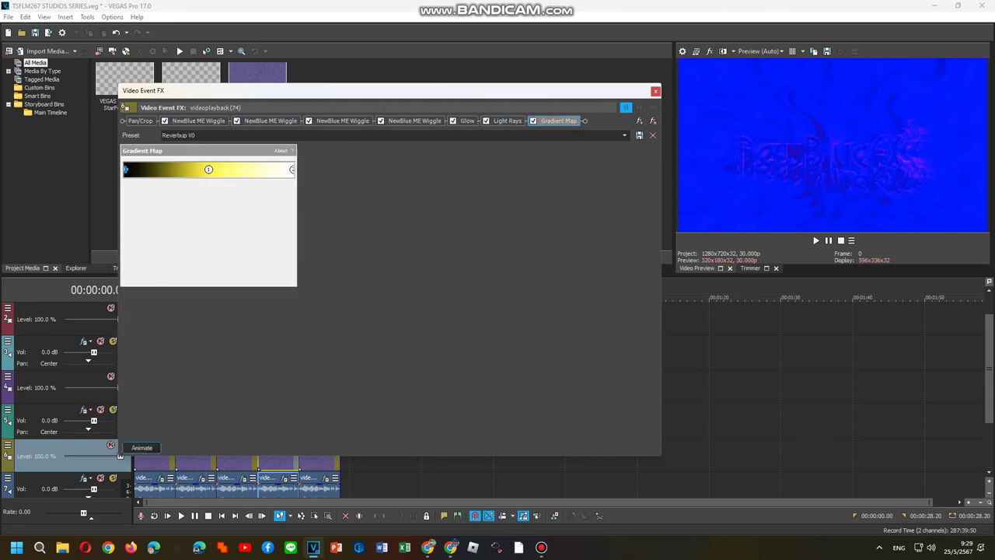
pyautogui.click(164, 186)
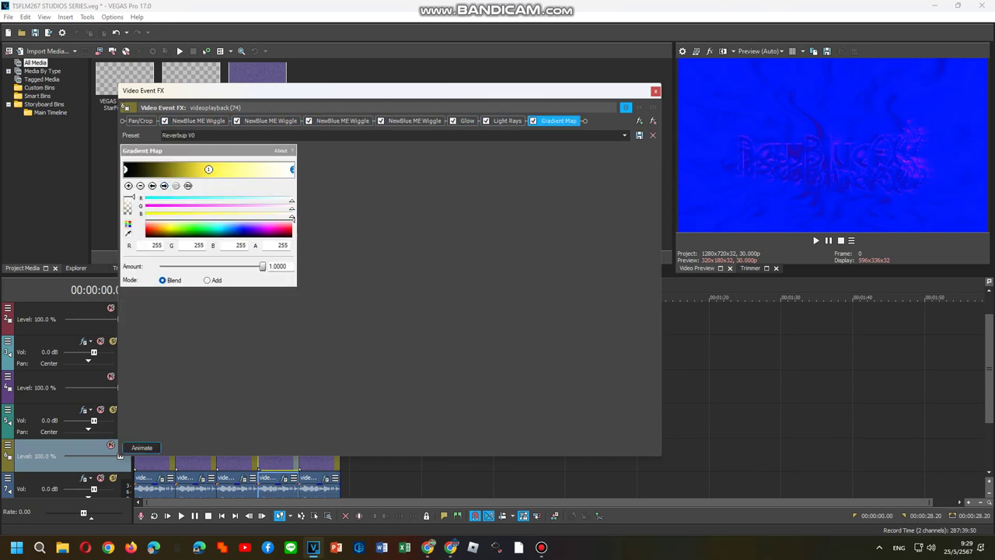
# Step: Review the preset and settings of each effect in the fifth video event's chain, from the first Wiggle to the secondary Color Corrector
pyautogui.rightClick(336, 464)
pyautogui.click(373, 121)
pyautogui.click(198, 121)
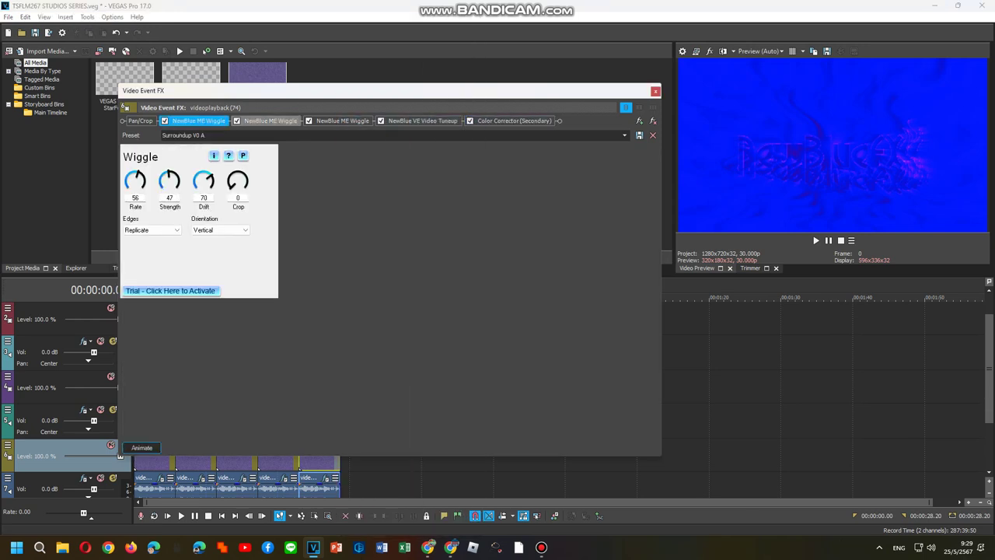
pyautogui.press('Right')
pyautogui.press('Right')
pyautogui.press('Right')
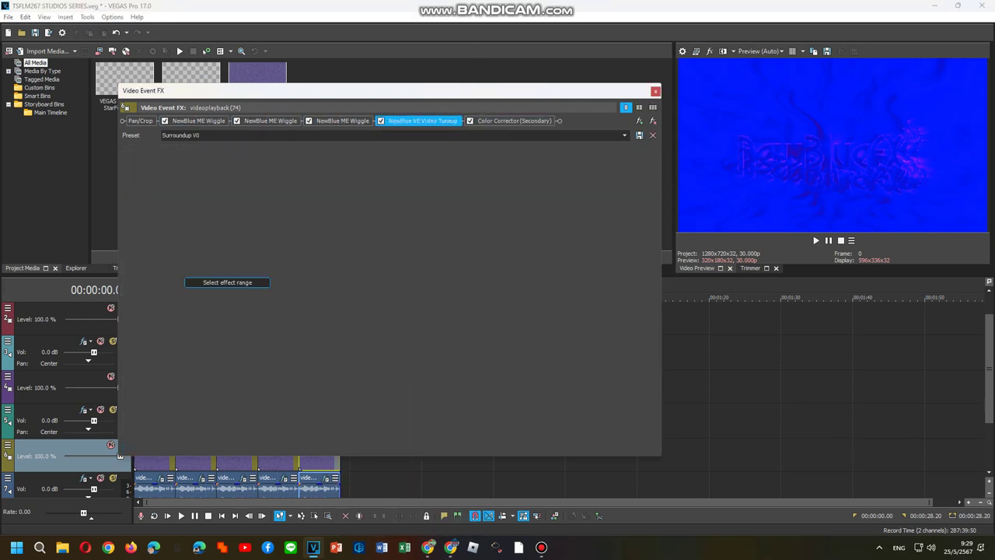
pyautogui.press('Right')
pyautogui.click(656, 91)
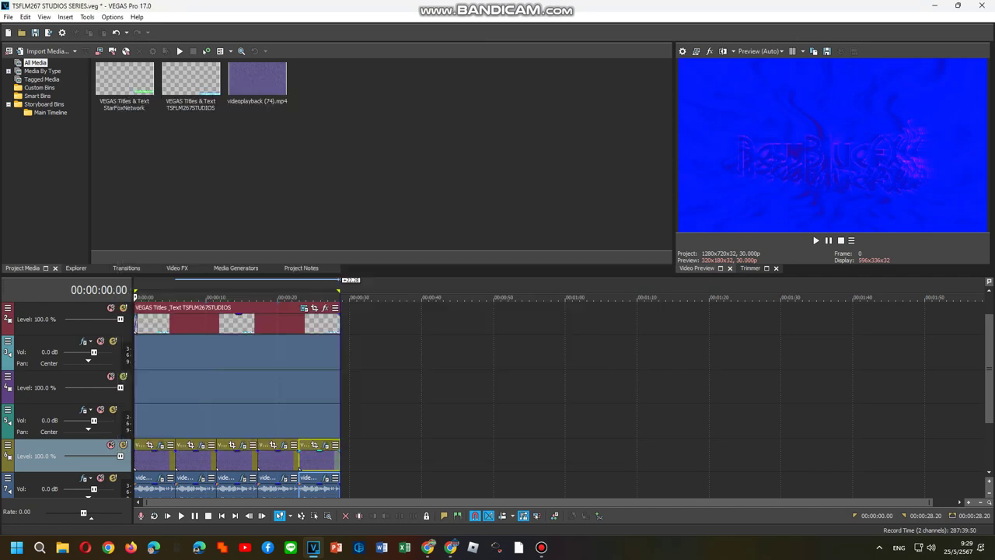
# Step: Enlarge the timeline view around the five clips and play the project from the start
pyautogui.click(293, 387)
pyautogui.press('Up')
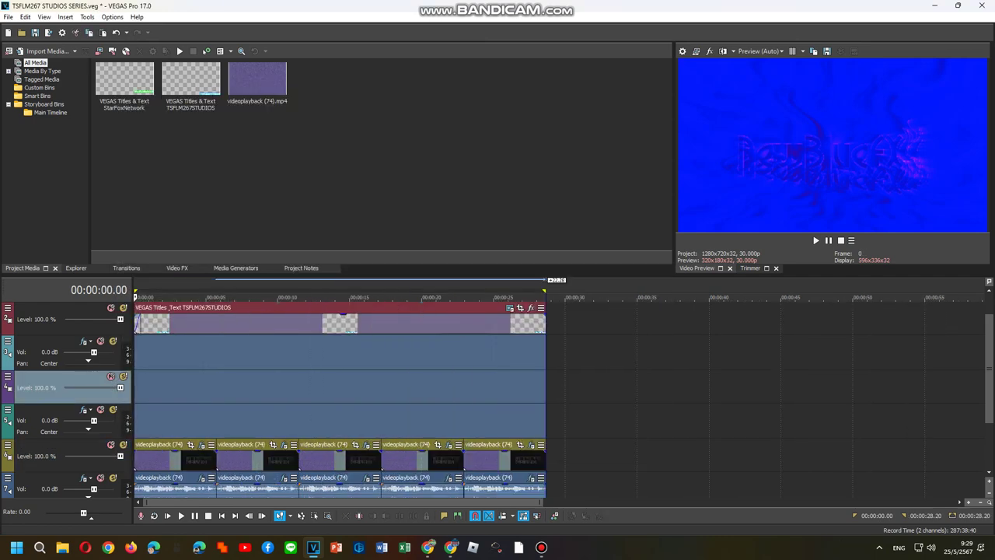
pyautogui.press('space')
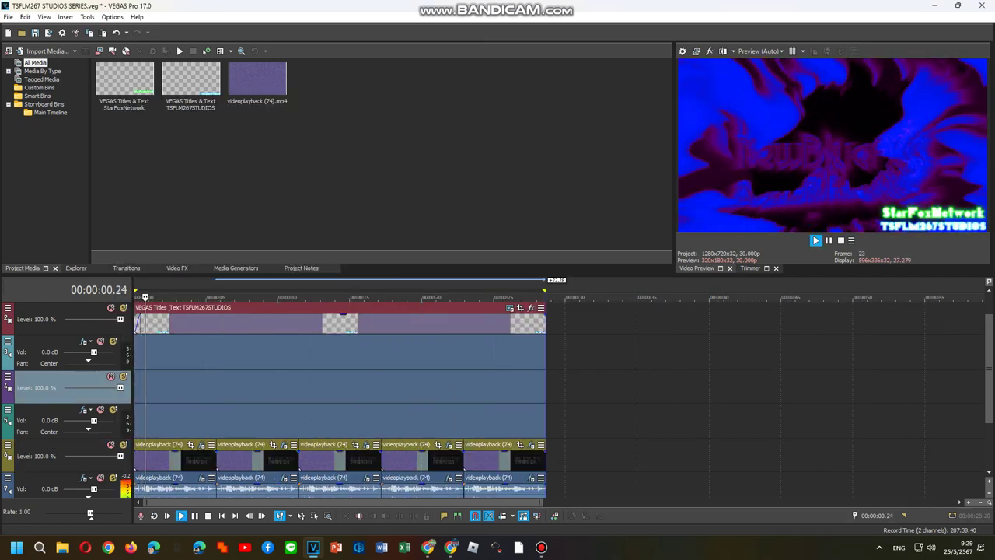